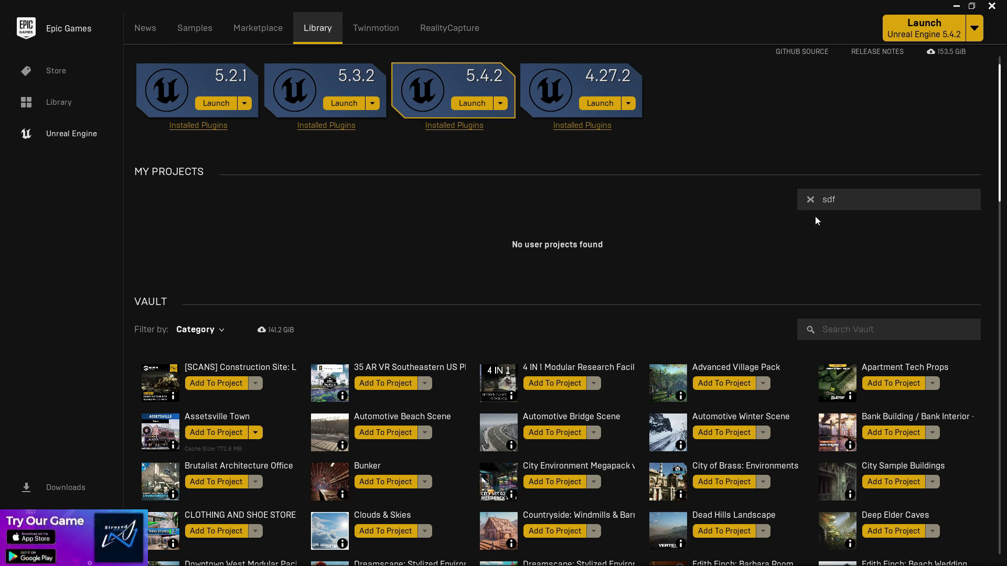
# Step: Scroll the Vault asset list down to the T entries to find the Tropical Jungle Pack
pyautogui.scroll(-2, 568, 411)
pyautogui.scroll(-2, 568, 411)
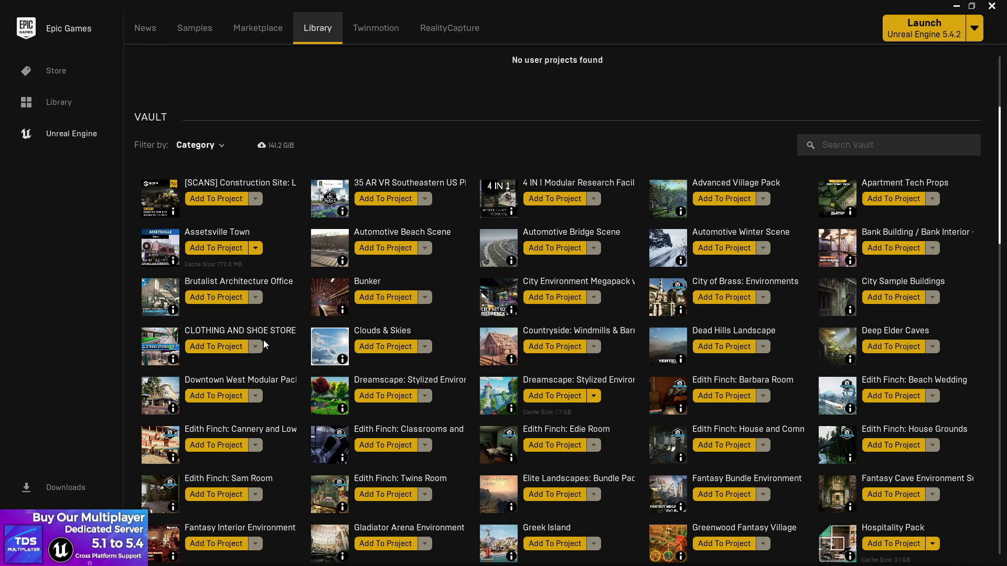
pyautogui.scroll(-2, 384, 352)
pyautogui.moveTo(996, 178); pyautogui.dragTo(892, 441)
pyautogui.scroll(5, 417, 305)
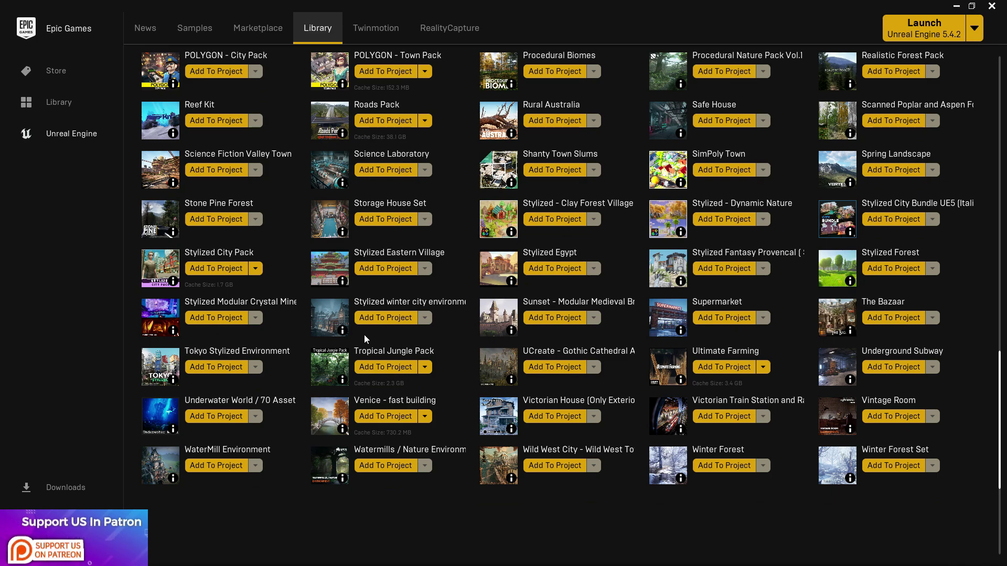
# Step: Open the Tropical Jungle Pack product page and flip through its enlarged screenshots
pyautogui.click(368, 357)
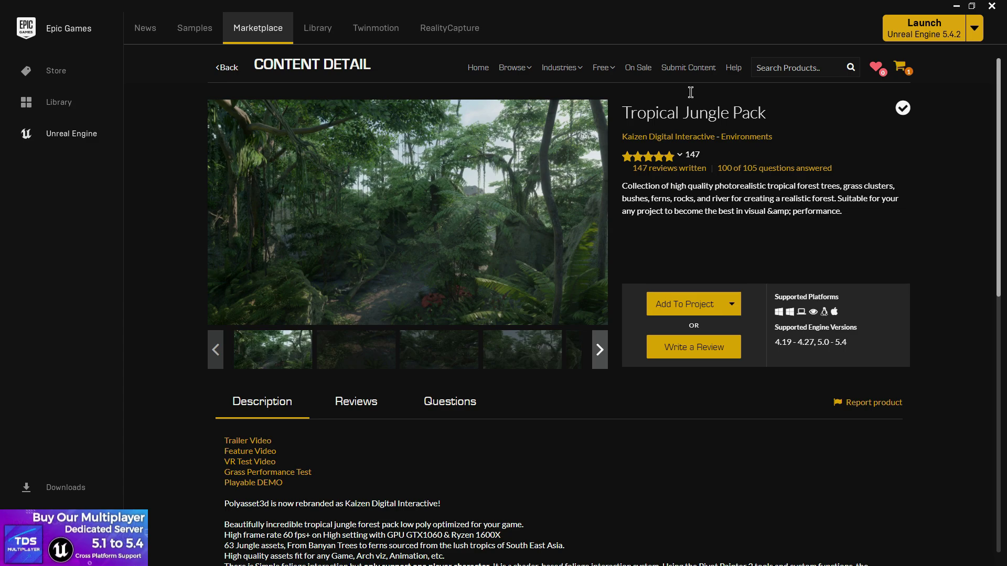
pyautogui.click(587, 205)
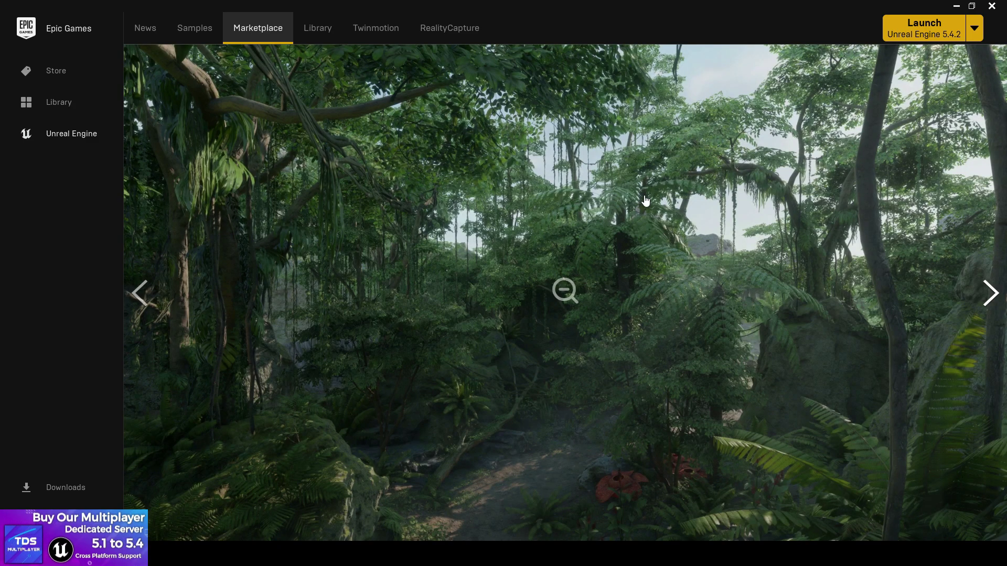
pyautogui.click(992, 293)
pyautogui.press('Right')
pyautogui.press('Right')
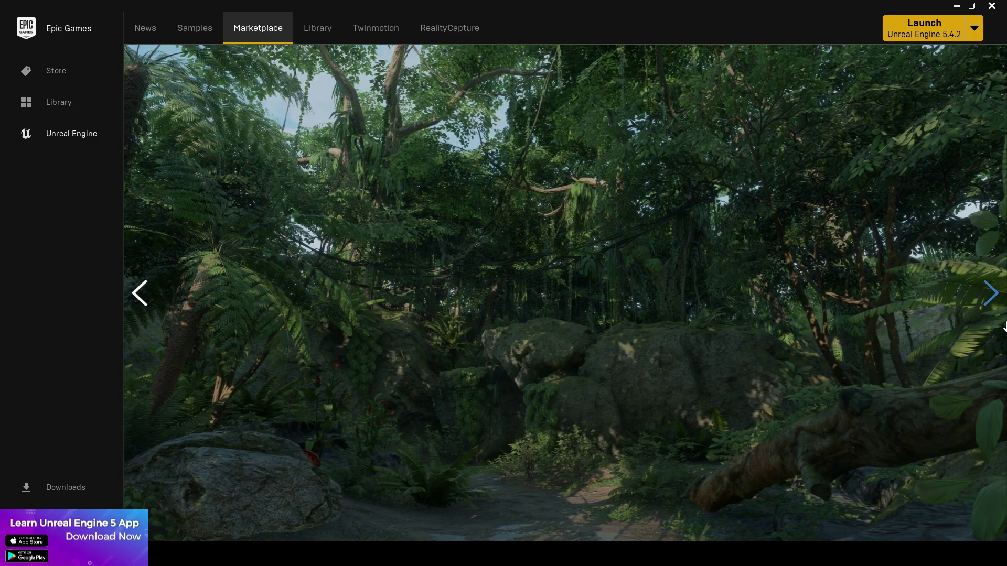
pyautogui.click(973, 310)
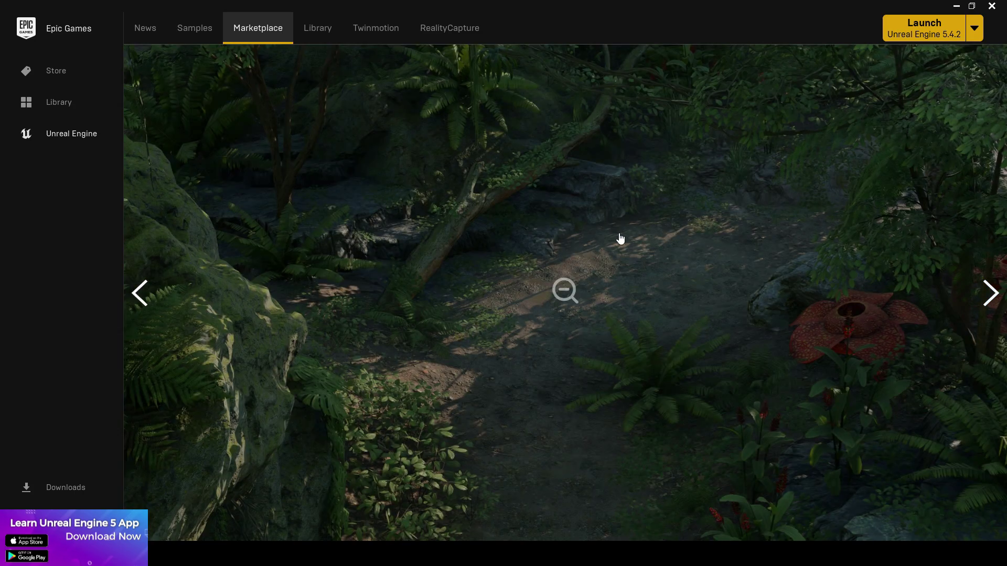
pyautogui.click(957, 279)
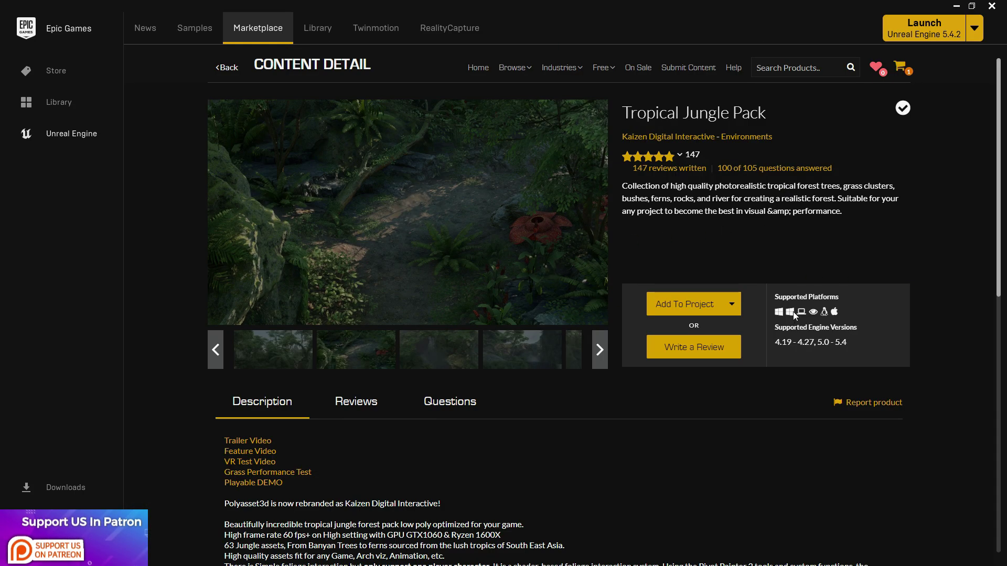
# Step: Review the supported platforms and engine versions text in the product description
pyautogui.moveTo(778, 306); pyautogui.dragTo(816, 344)
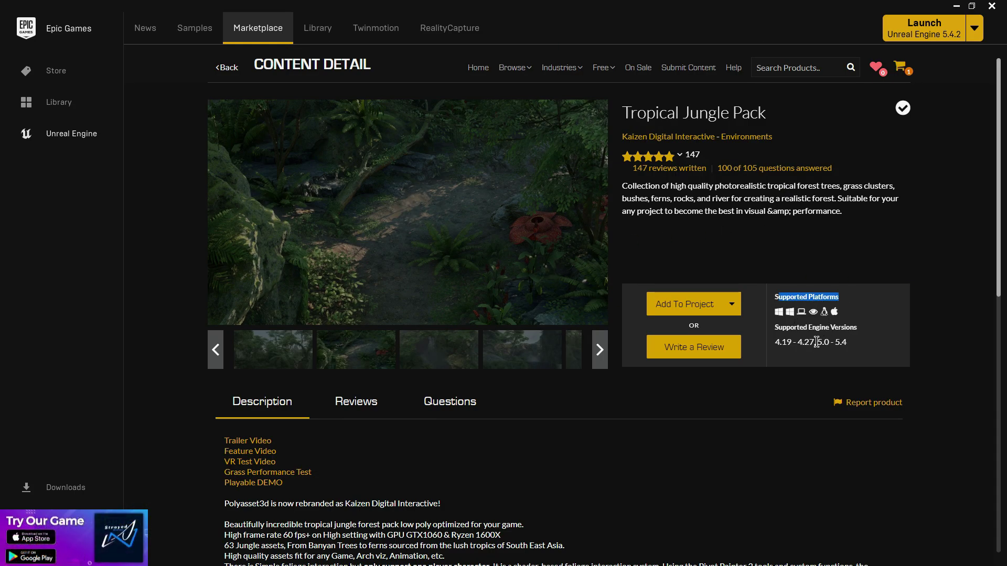
pyautogui.click(855, 335)
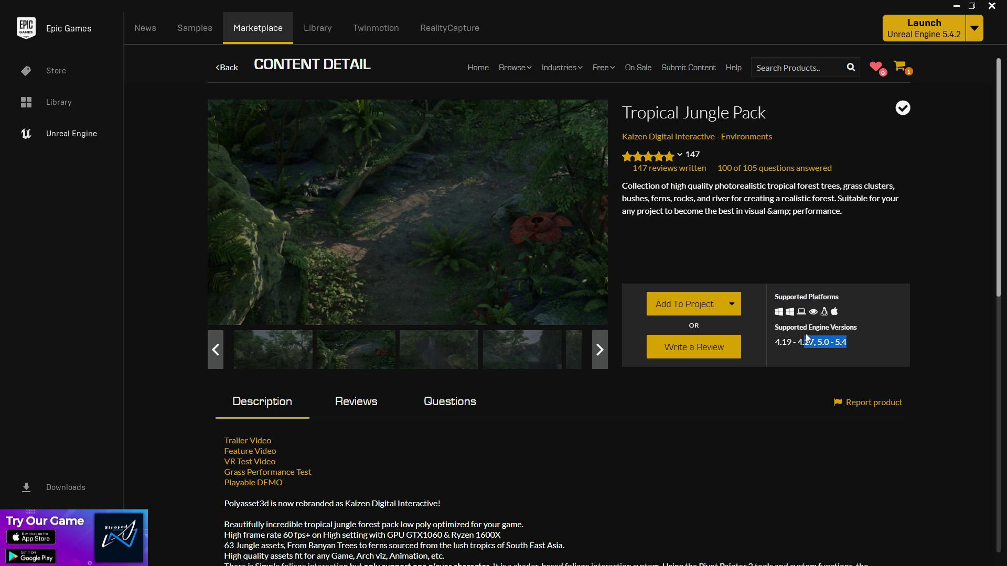
pyautogui.click(749, 387)
pyautogui.scroll(-8, 629, 432)
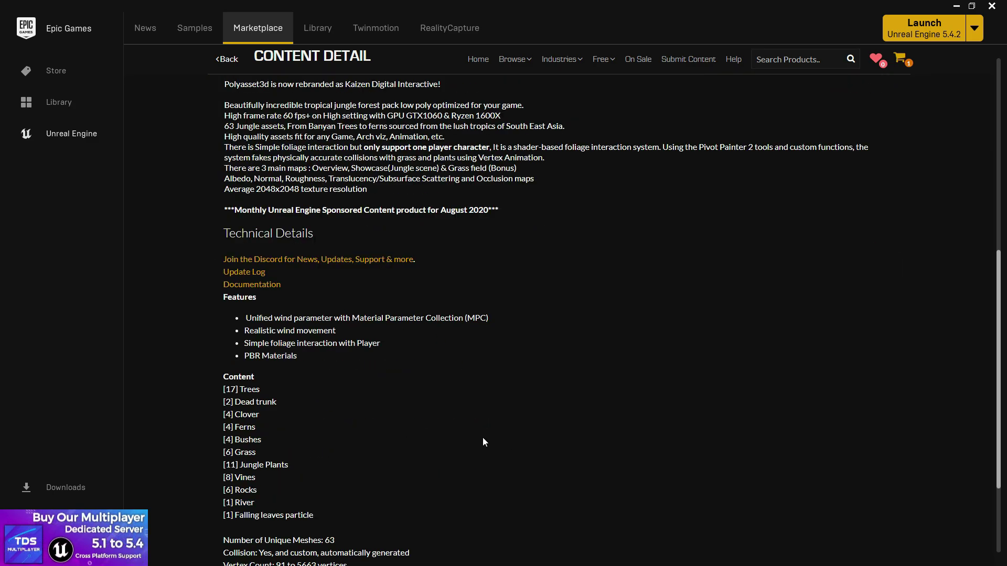
pyautogui.scroll(8, 573, 412)
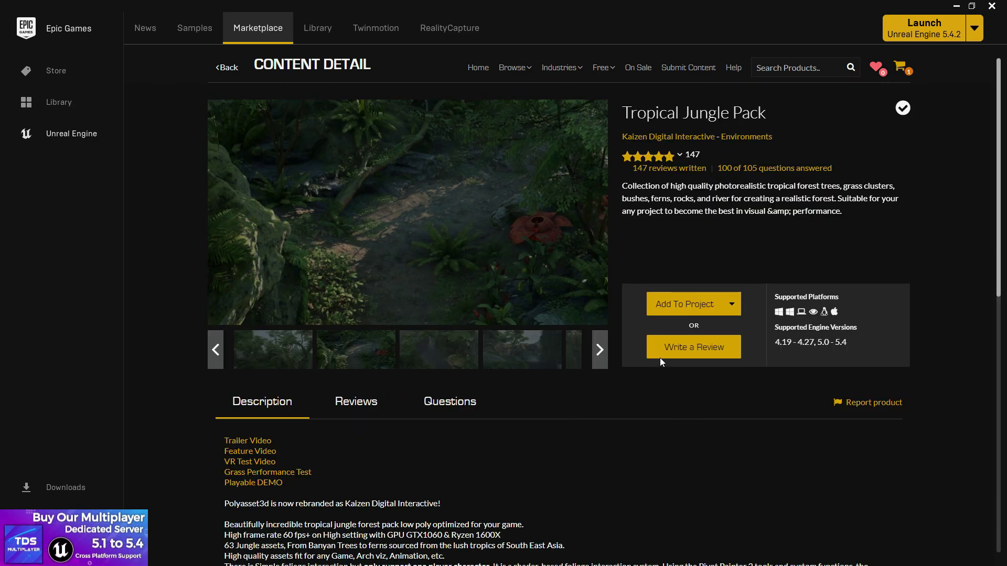
# Step: Reopen the gallery full-window and advance to the waterfall screenshot
pyautogui.click(468, 177)
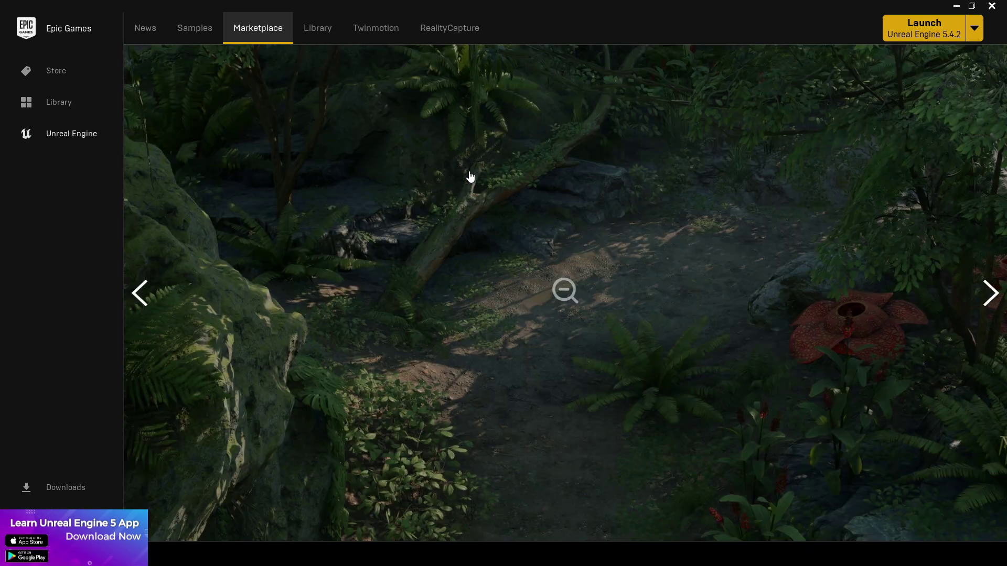
pyautogui.click(628, 261)
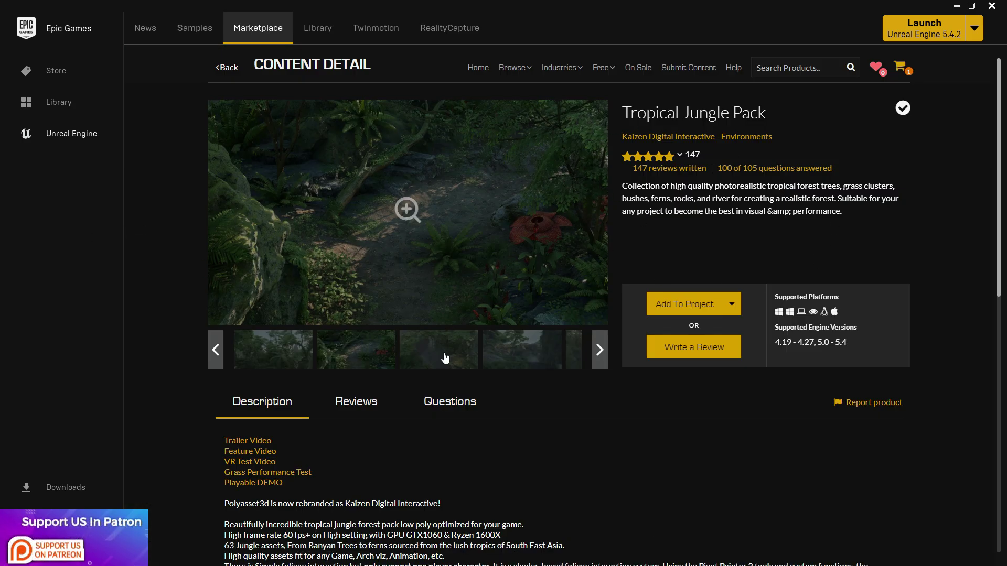
pyautogui.click(415, 158)
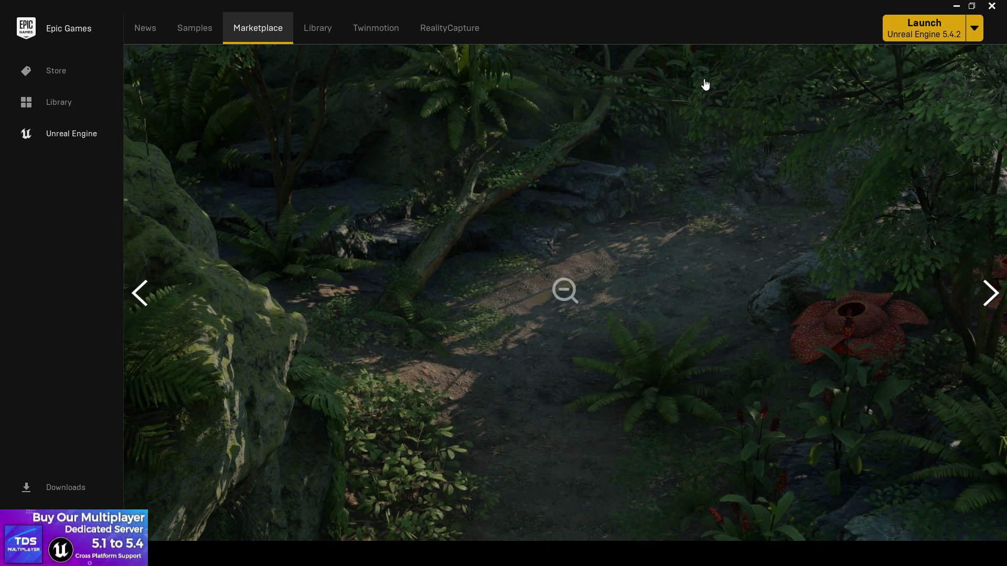
pyautogui.click(1002, 286)
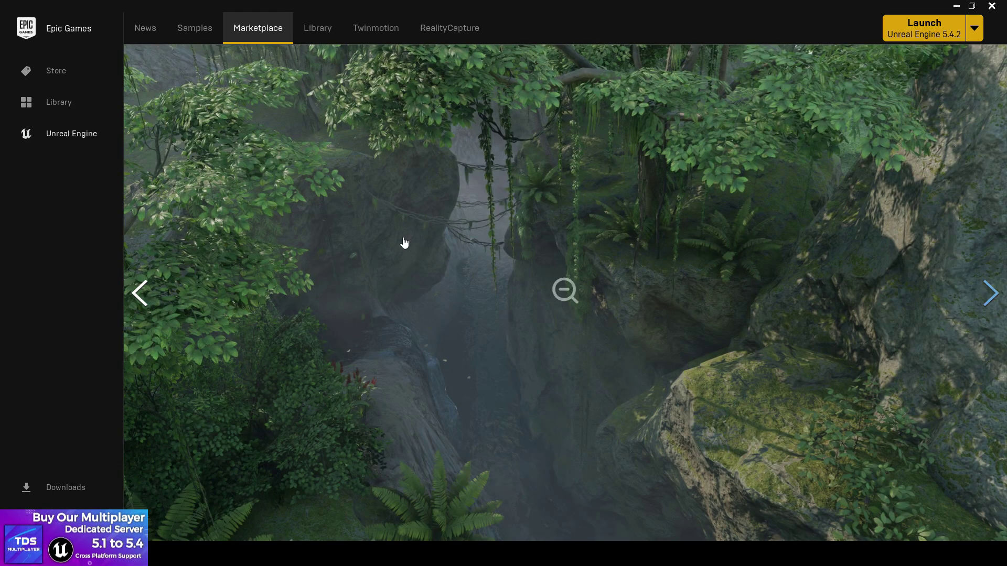
pyautogui.click(1001, 304)
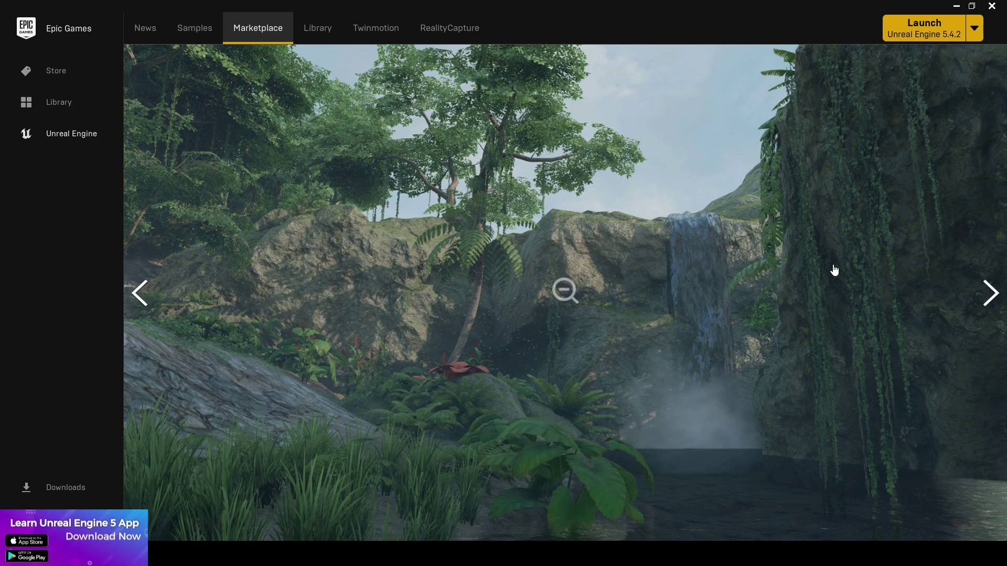
# Step: Flip back and forth through the Early Z Pass comparison screenshots
pyautogui.click(1001, 303)
pyautogui.click(1002, 303)
pyautogui.click(999, 299)
pyautogui.click(609, 284)
pyautogui.click(328, 250)
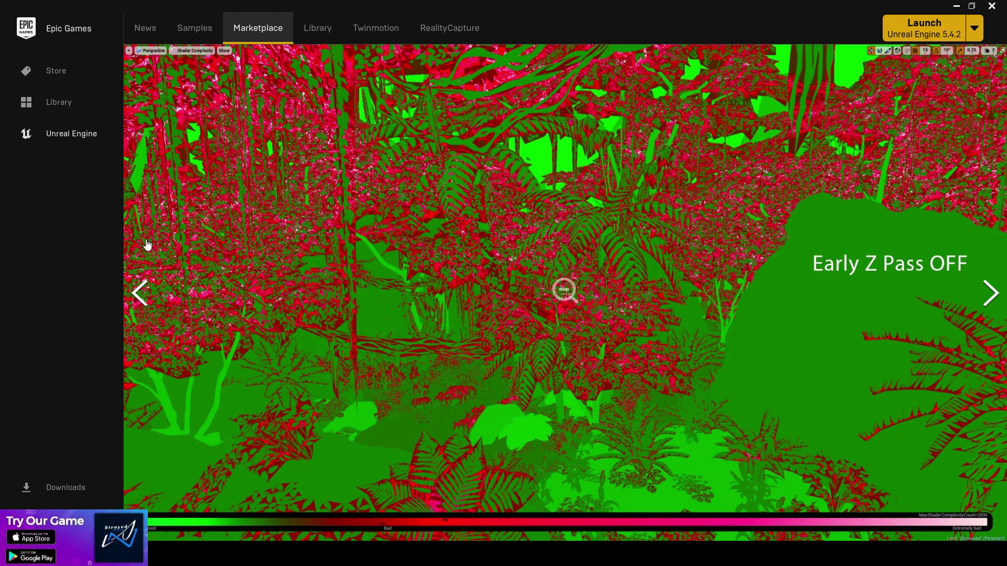
pyautogui.click(139, 292)
pyautogui.click(140, 292)
pyautogui.click(991, 293)
pyautogui.click(991, 293)
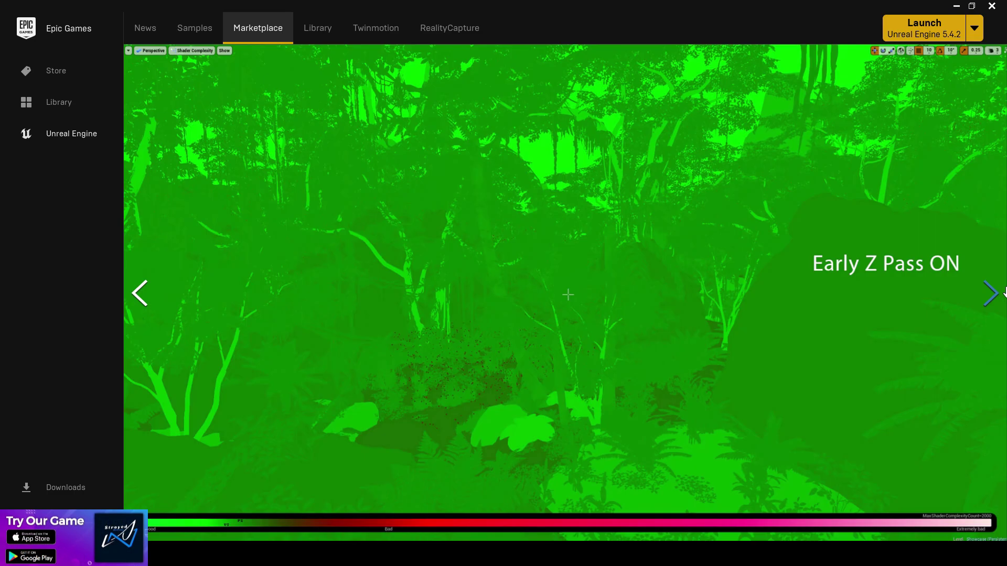
pyautogui.click(991, 293)
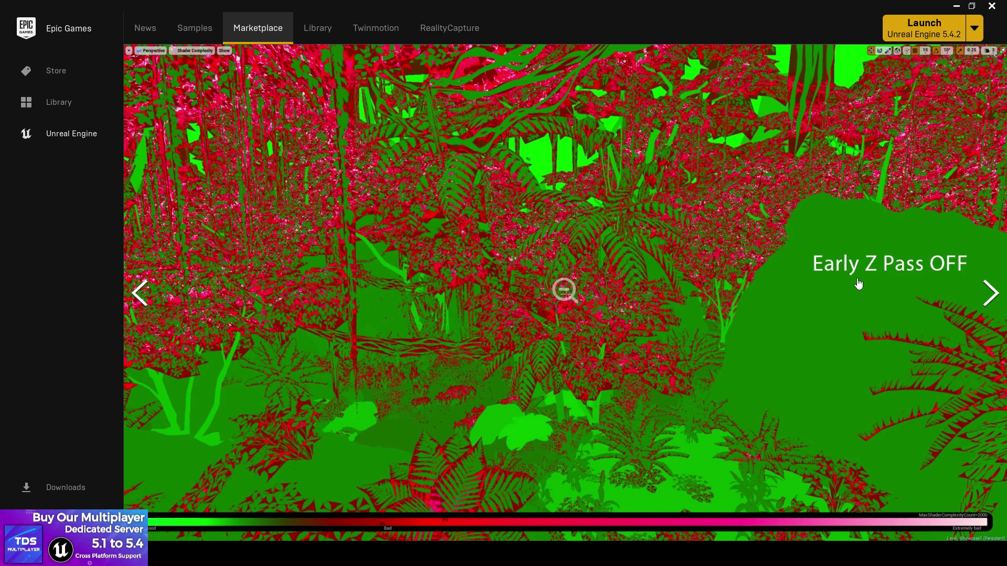
# Step: Advance through the overdraw, jungle overview and grass close-up images, then close the viewer
pyautogui.click(994, 283)
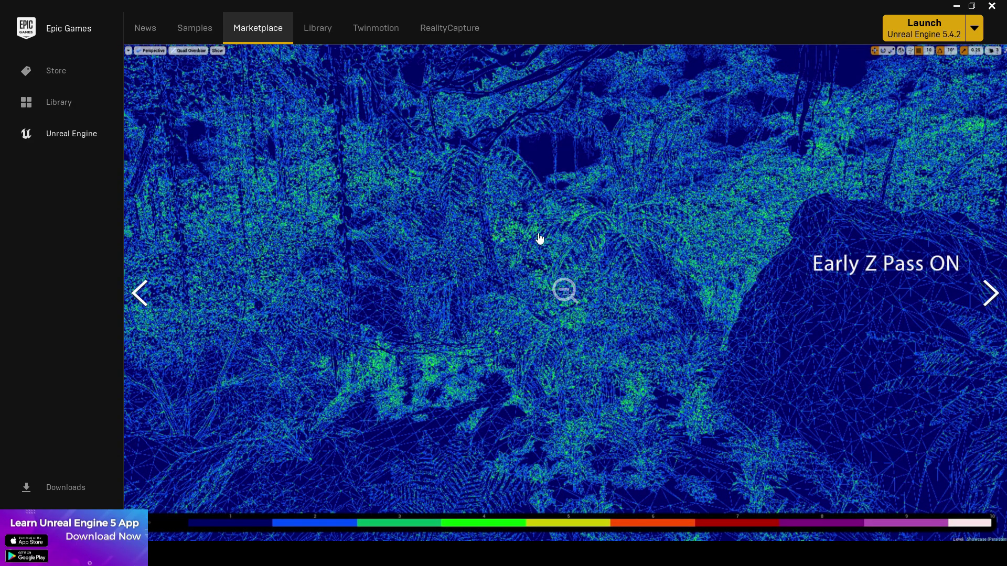
pyautogui.click(984, 296)
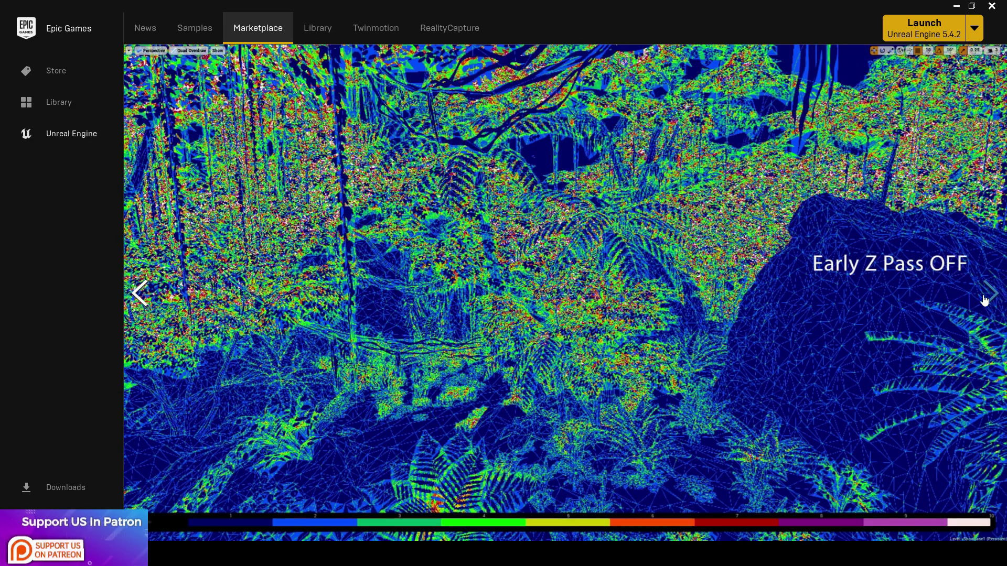
pyautogui.click(987, 289)
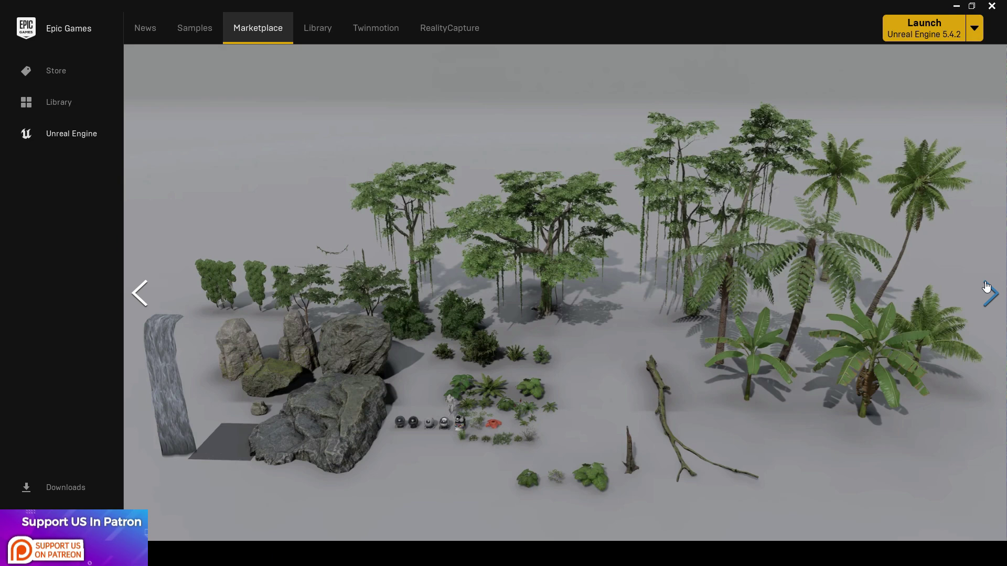
pyautogui.click(986, 286)
pyautogui.click(986, 286)
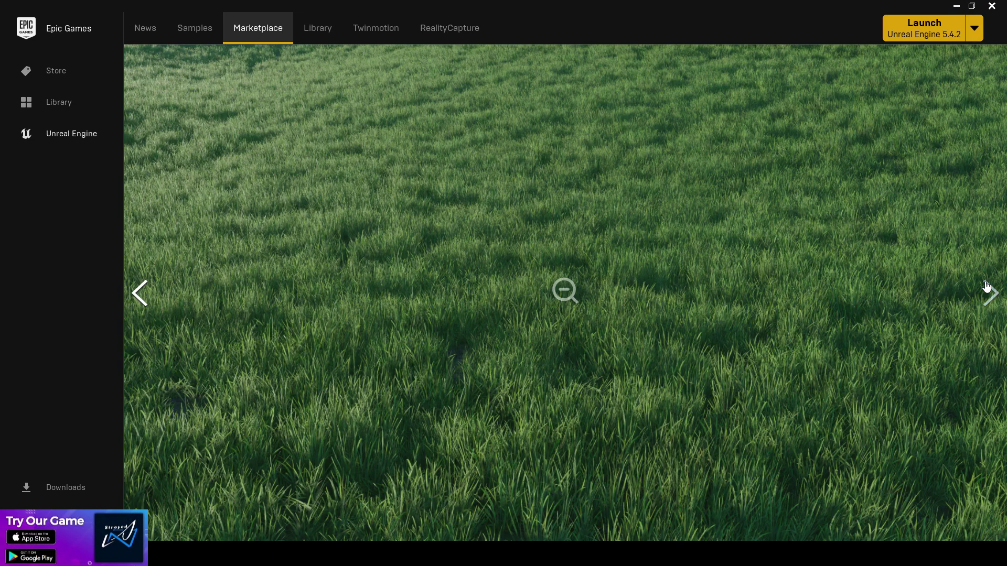
pyautogui.press('Escape')
# Step: Reopen the grass image, browse the grassy hill and fern shots, then return to the product page
pyautogui.click(408, 208)
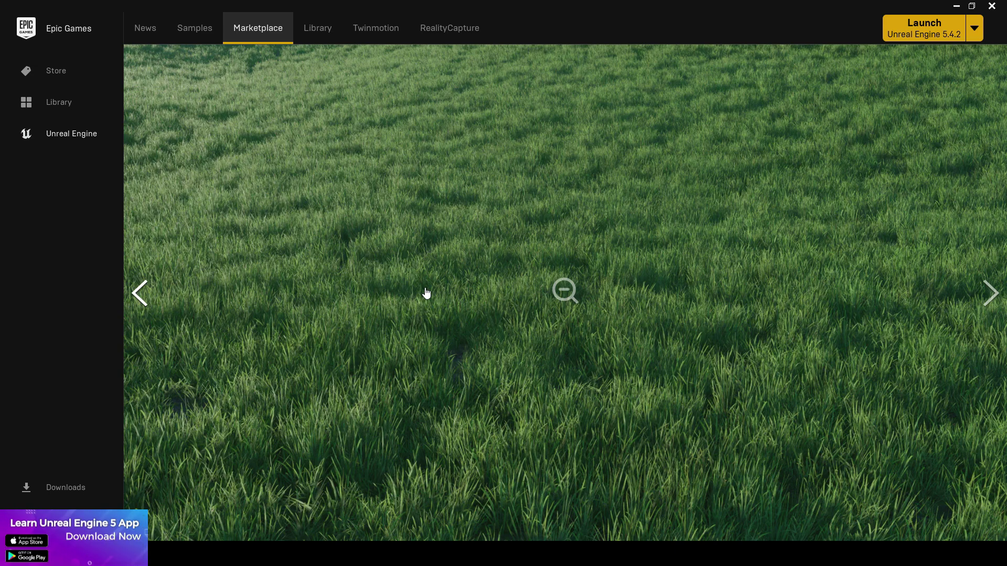
pyautogui.click(140, 293)
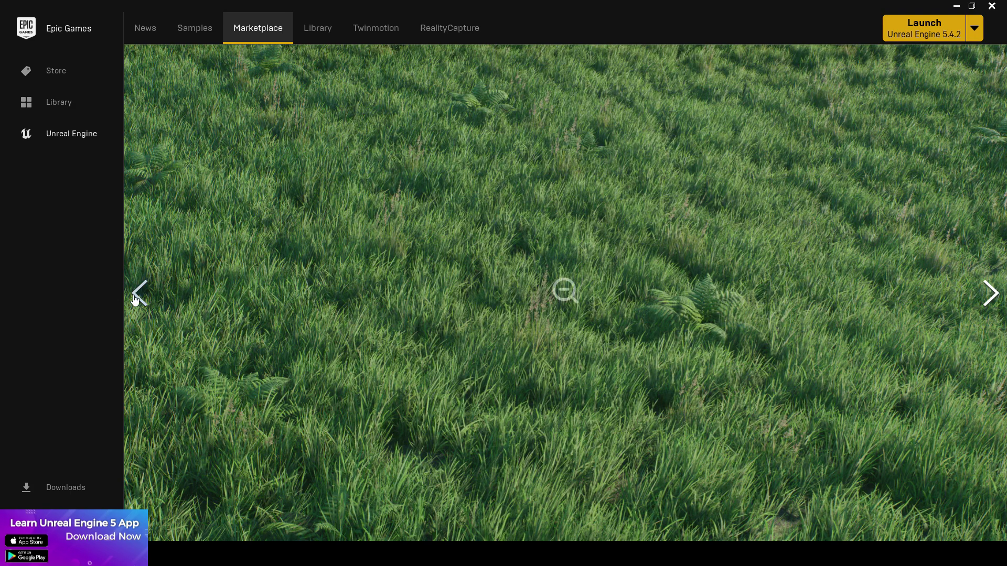
pyautogui.click(138, 294)
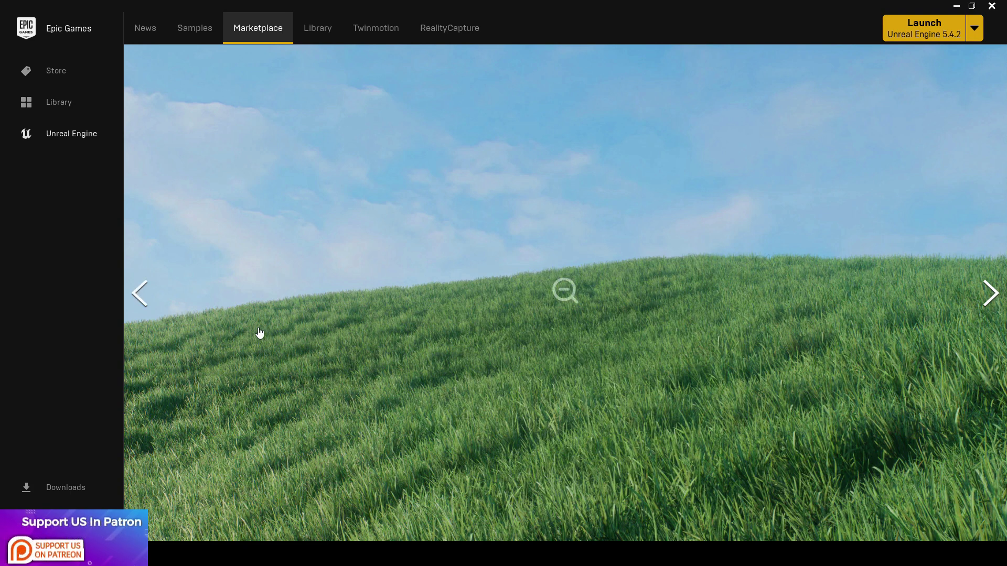
pyautogui.click(140, 294)
pyautogui.click(1002, 270)
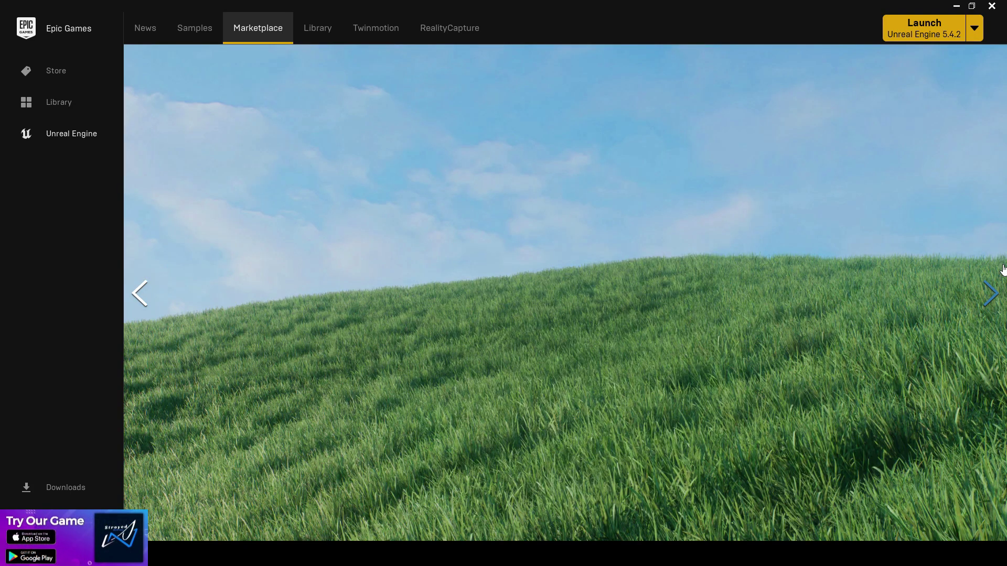
pyautogui.click(1002, 269)
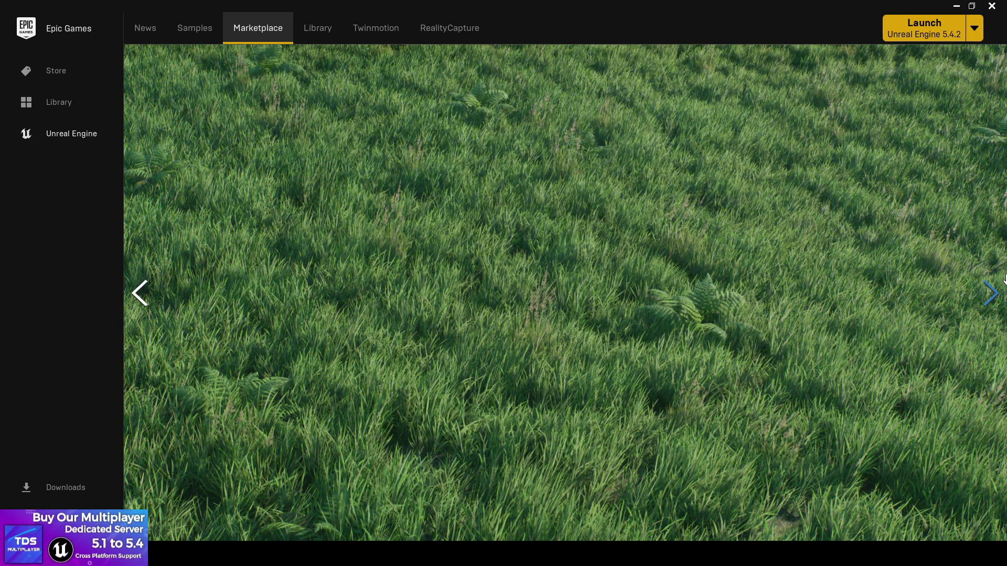
pyautogui.click(149, 293)
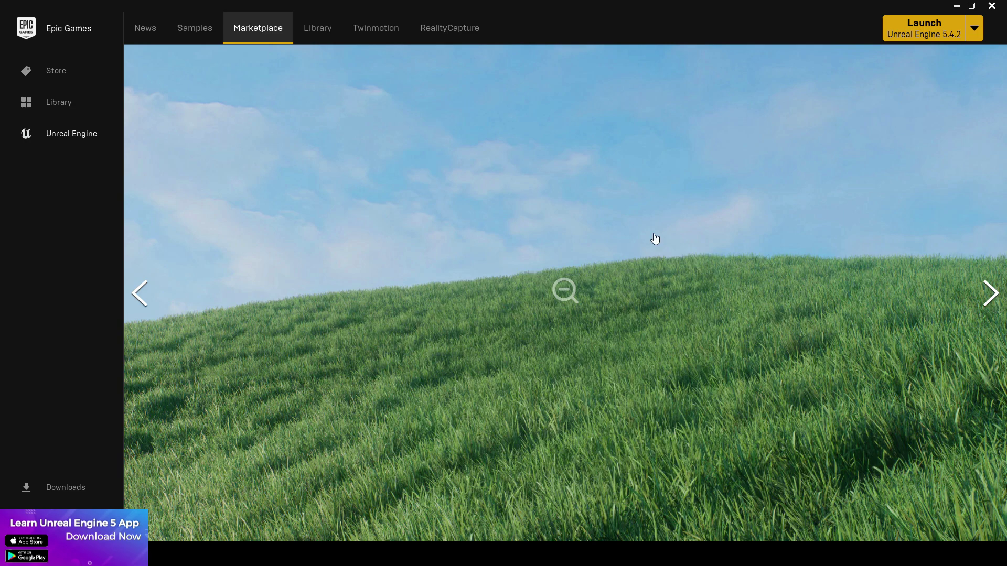
pyautogui.click(134, 295)
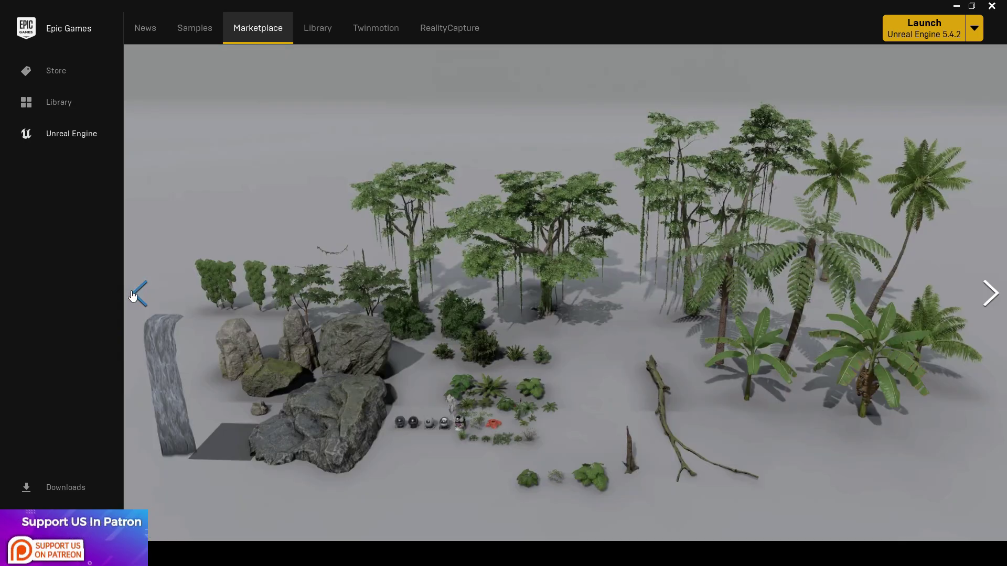
pyautogui.click(134, 295)
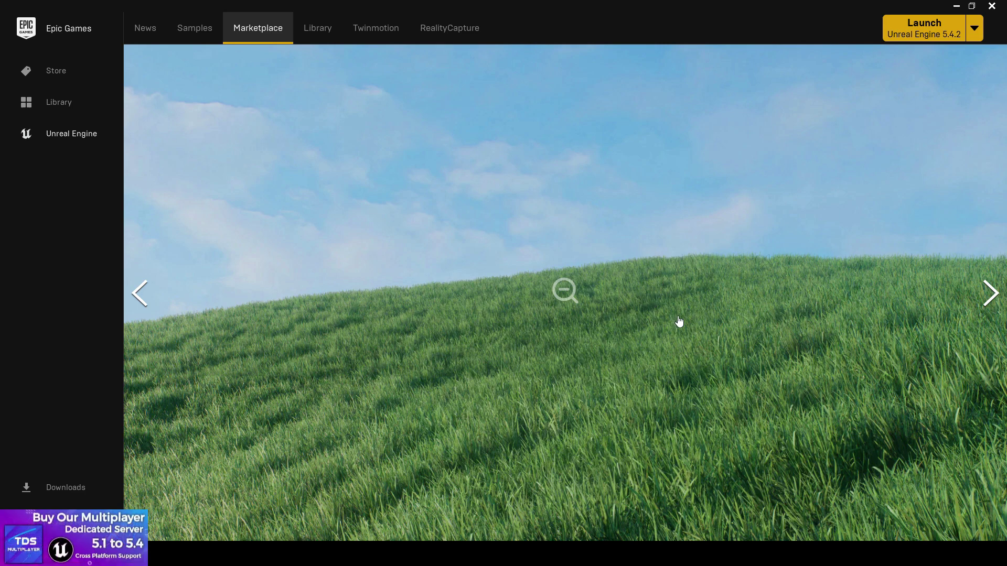
pyautogui.click(678, 321)
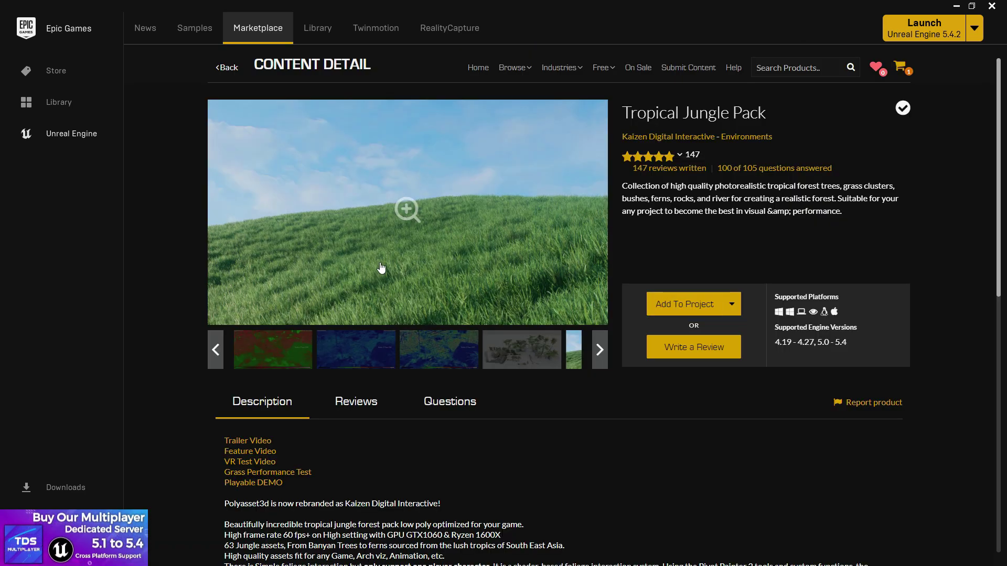
pyautogui.scroll(-5, 396, 349)
pyautogui.scroll(5, 632, 317)
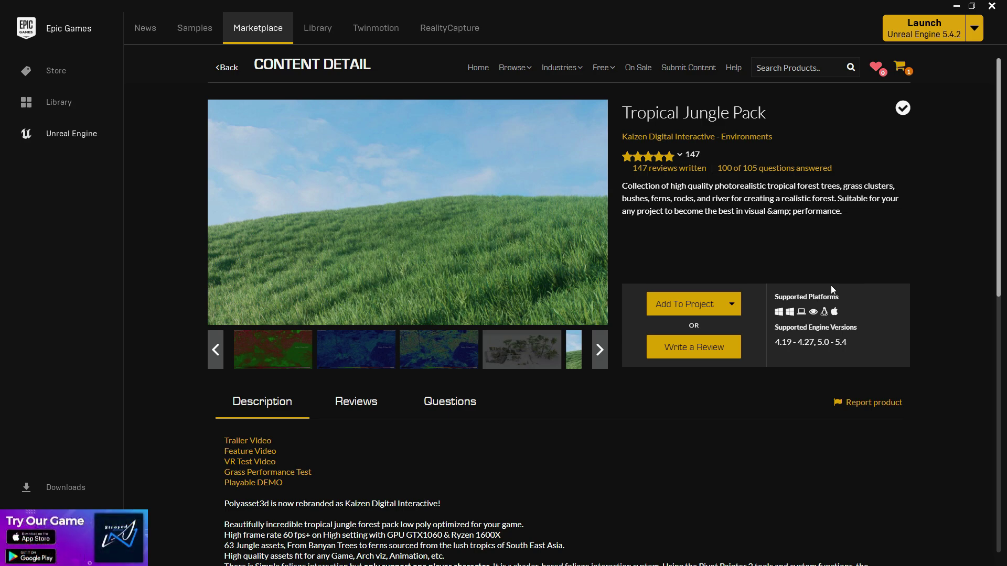
pyautogui.moveTo(776, 342)
pyautogui.mouseDown()
pyautogui.moveTo(848, 348)
pyautogui.moveTo(792, 347)
pyautogui.mouseUp()
pyautogui.click(880, 332)
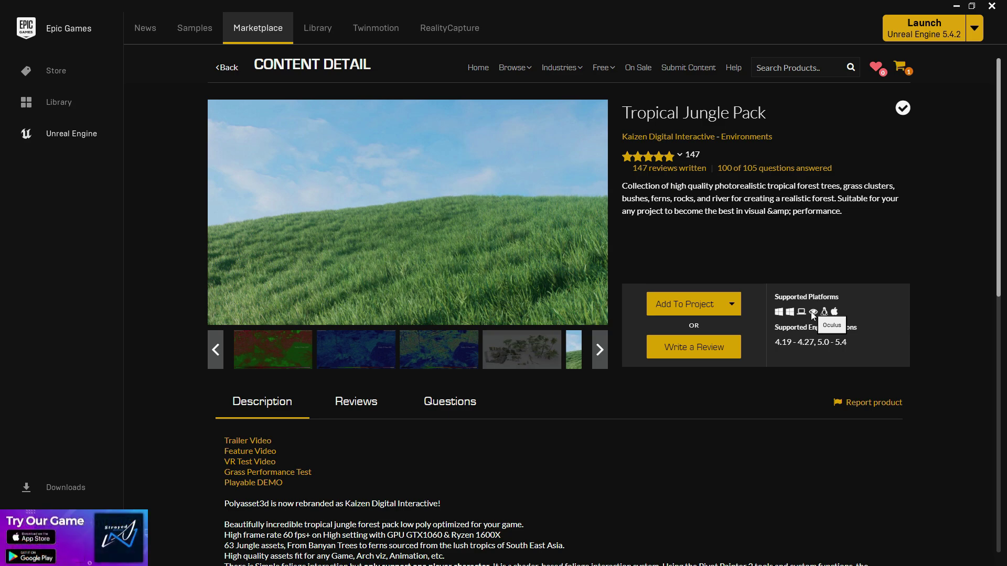
pyautogui.scroll(-2, 748, 390)
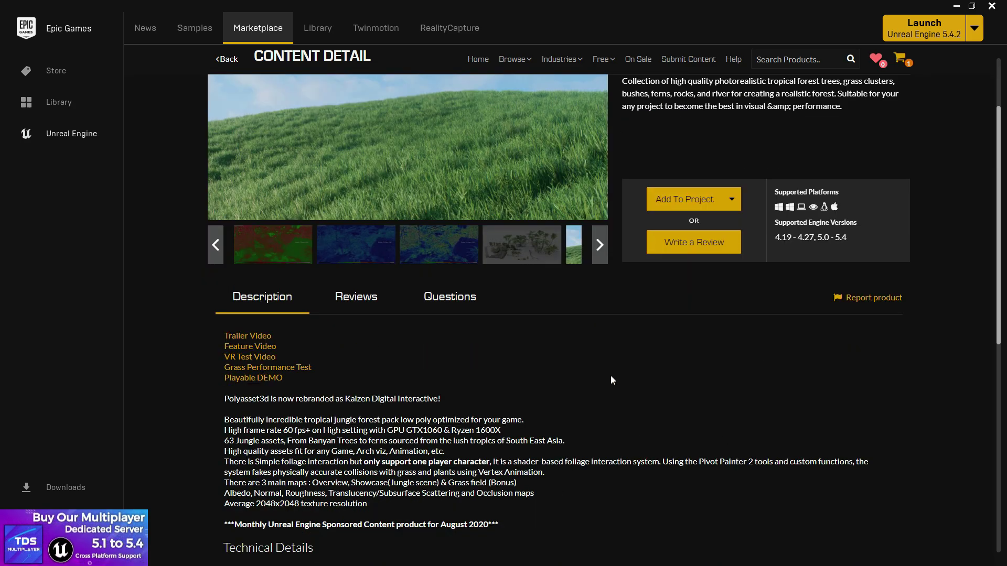
pyautogui.scroll(-8, 608, 377)
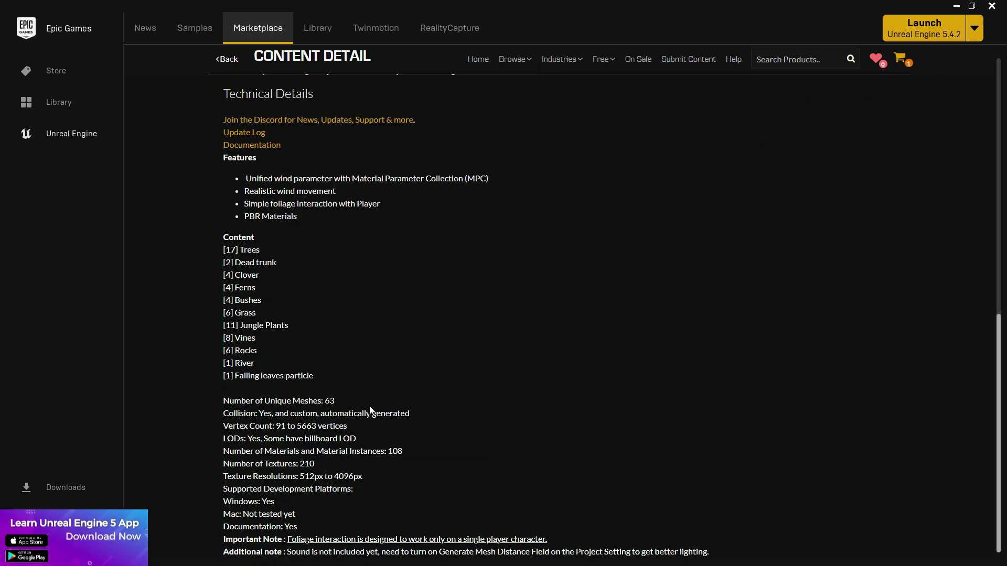
pyautogui.moveTo(335, 401); pyautogui.dragTo(275, 402)
pyautogui.moveTo(412, 414); pyautogui.dragTo(258, 414)
pyautogui.click(420, 385)
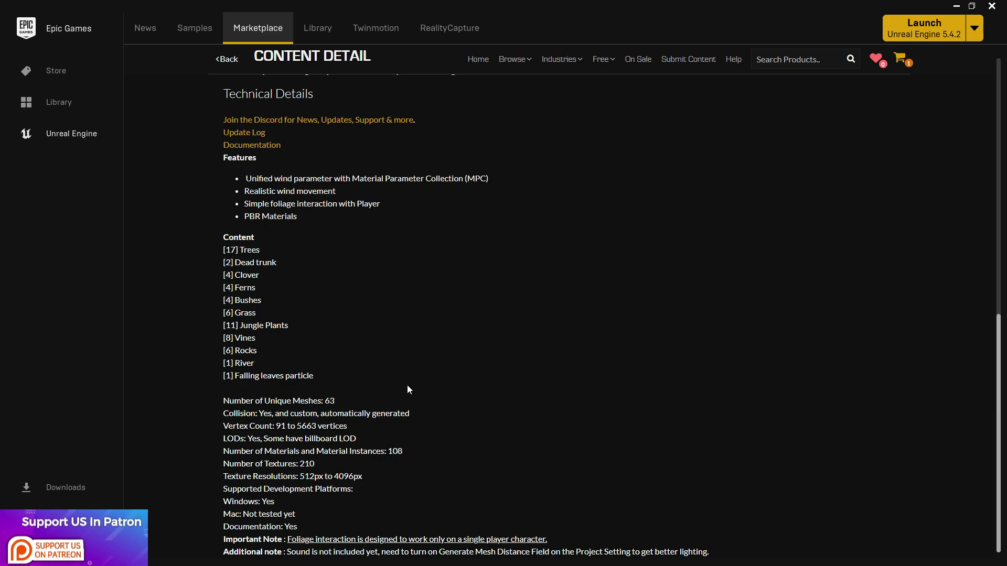
pyautogui.moveTo(210, 426); pyautogui.dragTo(279, 427)
pyautogui.click(306, 426)
pyautogui.click(359, 426)
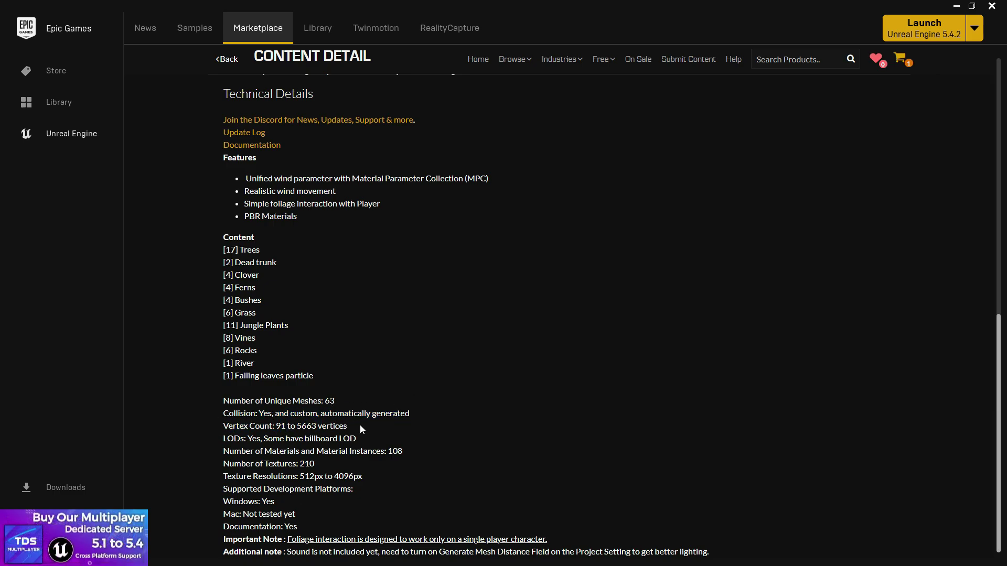
pyautogui.moveTo(360, 426); pyautogui.dragTo(300, 424)
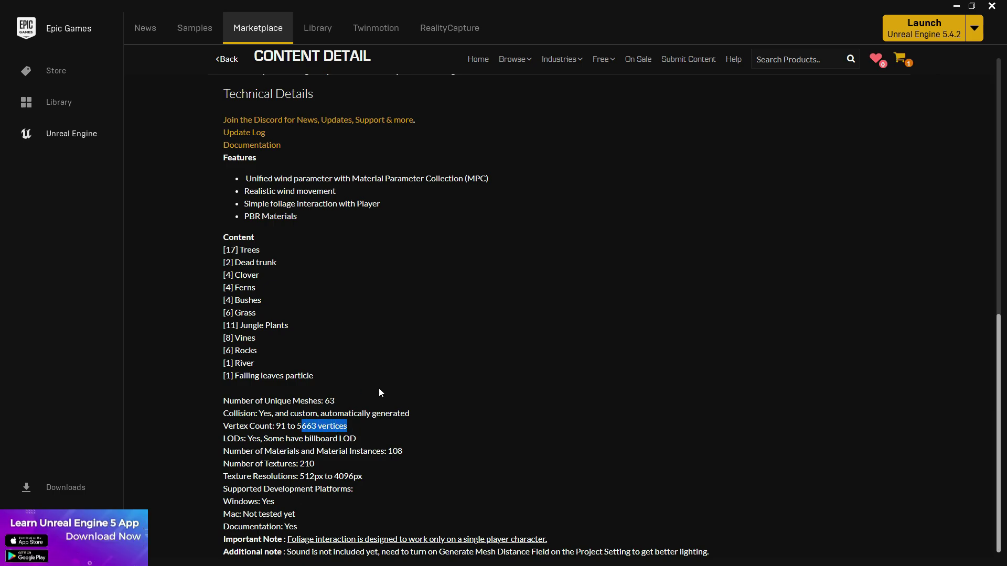
pyautogui.click(402, 387)
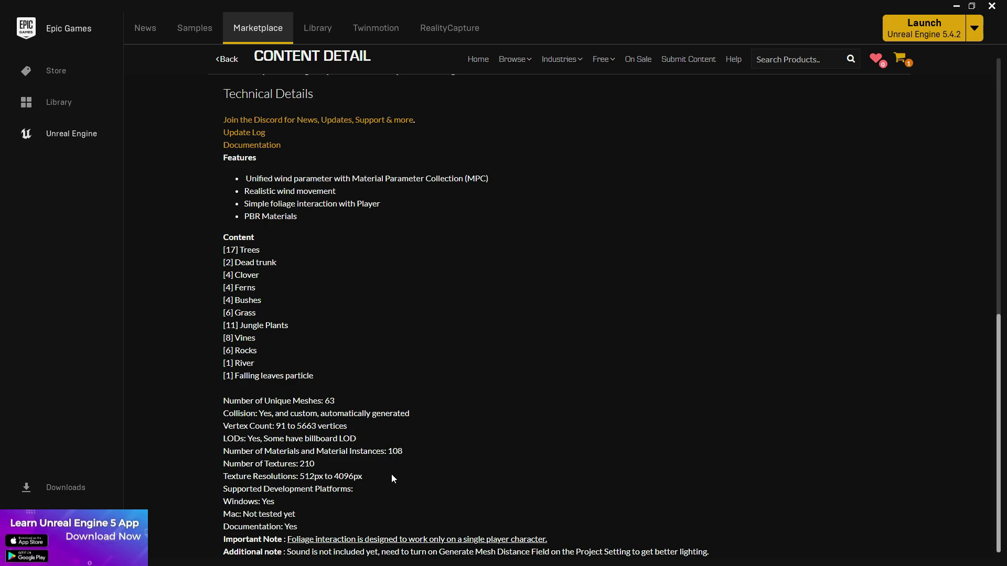
pyautogui.moveTo(414, 450); pyautogui.dragTo(256, 437)
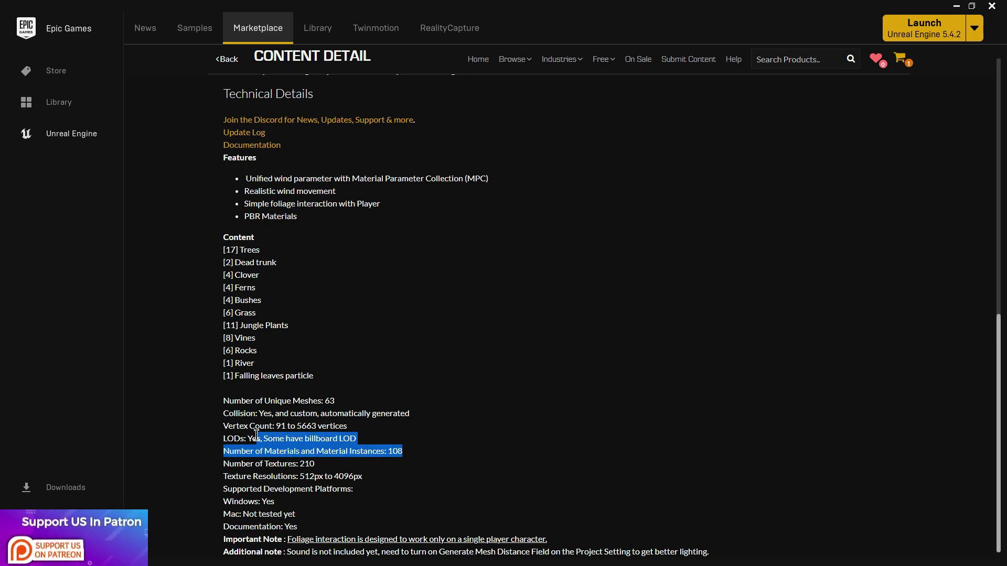
pyautogui.click(425, 450)
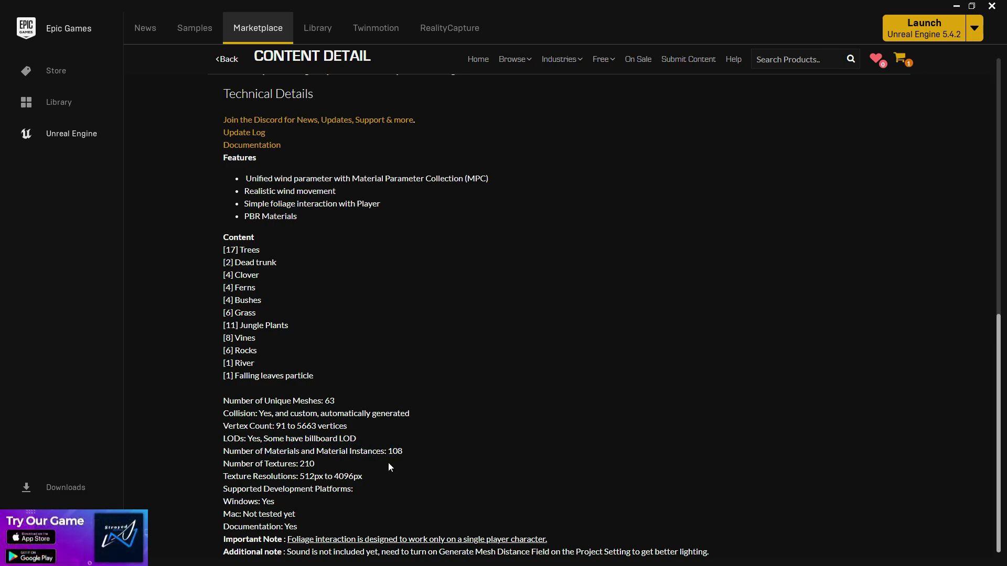
pyautogui.moveTo(224, 475); pyautogui.dragTo(367, 476)
pyautogui.click(398, 488)
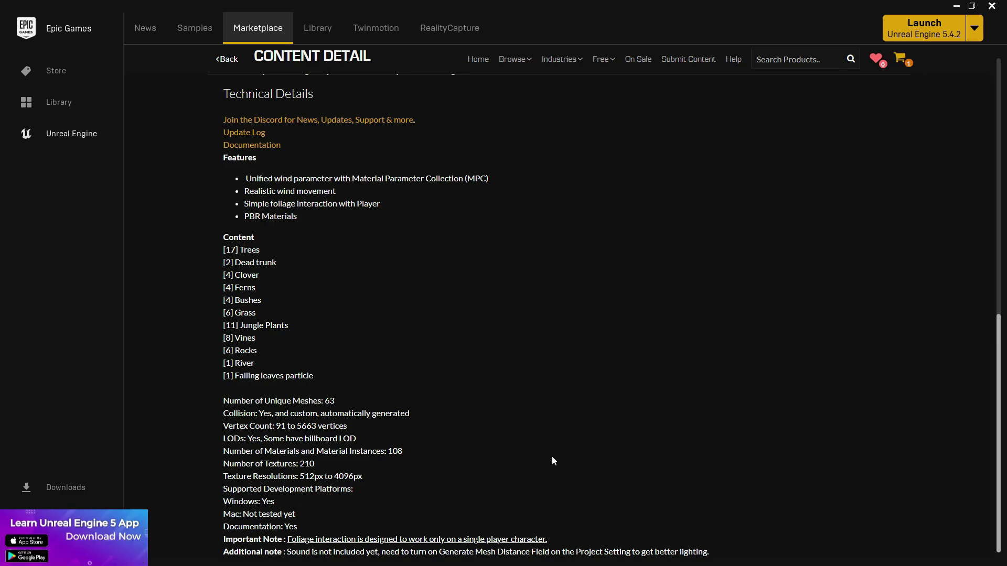
pyautogui.scroll(5, 652, 395)
pyautogui.scroll(-2, 652, 394)
pyautogui.scroll(1, 652, 395)
pyautogui.scroll(-4, 654, 395)
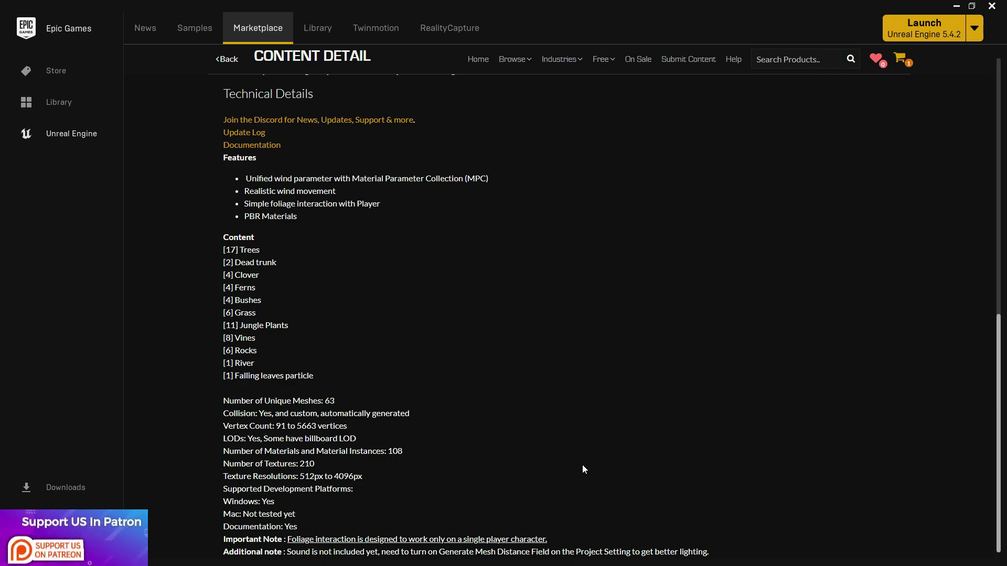
pyautogui.scroll(20, 582, 465)
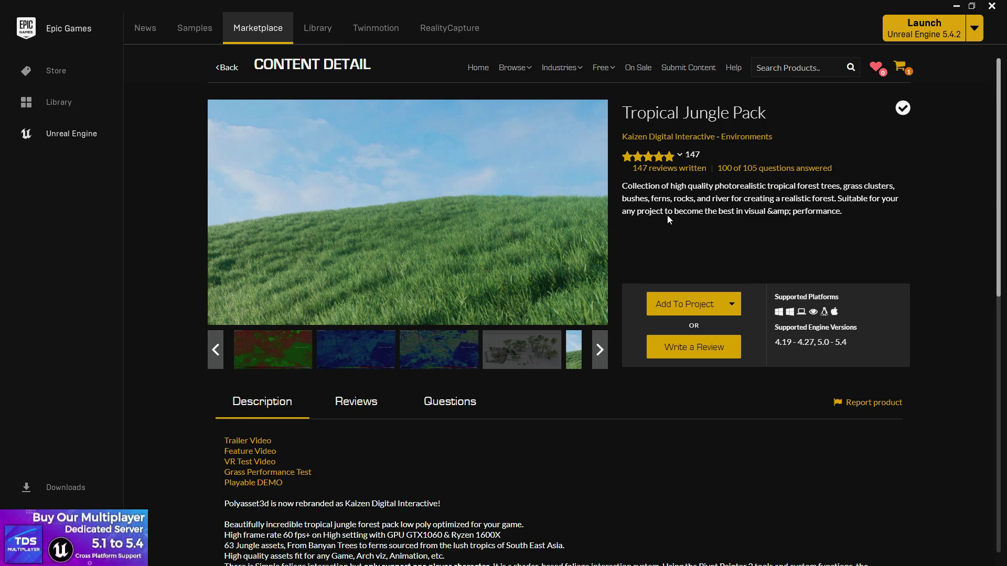
# Step: Go to the Library and scroll up to the Engine Versions cards
pyautogui.click(316, 28)
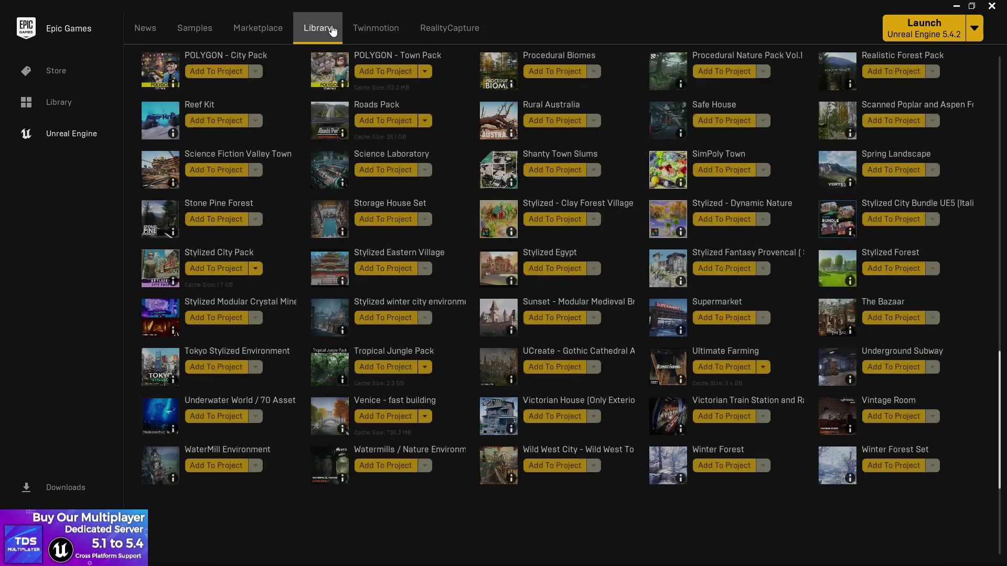
pyautogui.scroll(3, 465, 104)
pyautogui.scroll(8, 465, 104)
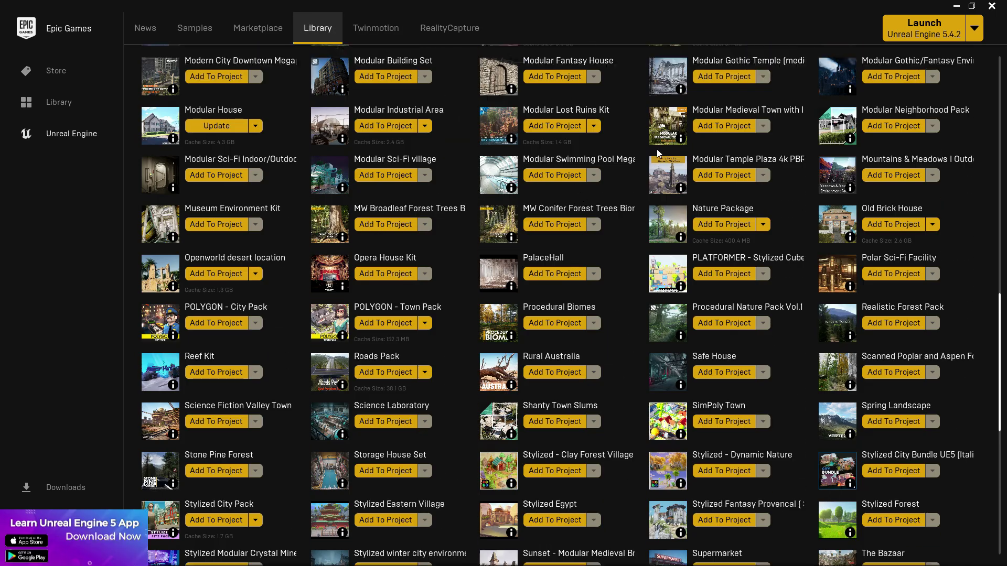
pyautogui.scroll(10, 661, 156)
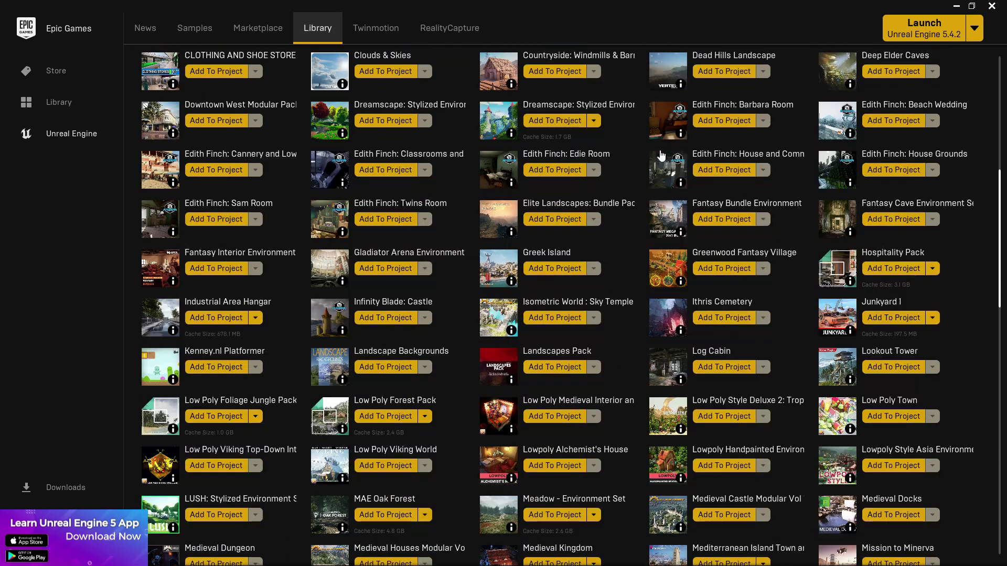
pyautogui.scroll(6, 660, 152)
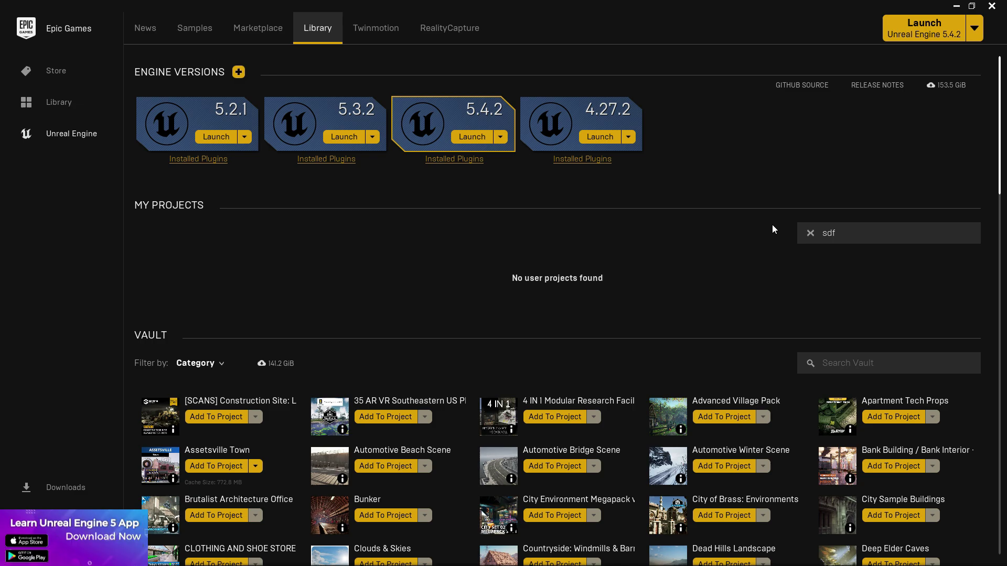
# Step: Launch Unreal Engine 5.4.2 from its Library card
pyautogui.click(467, 137)
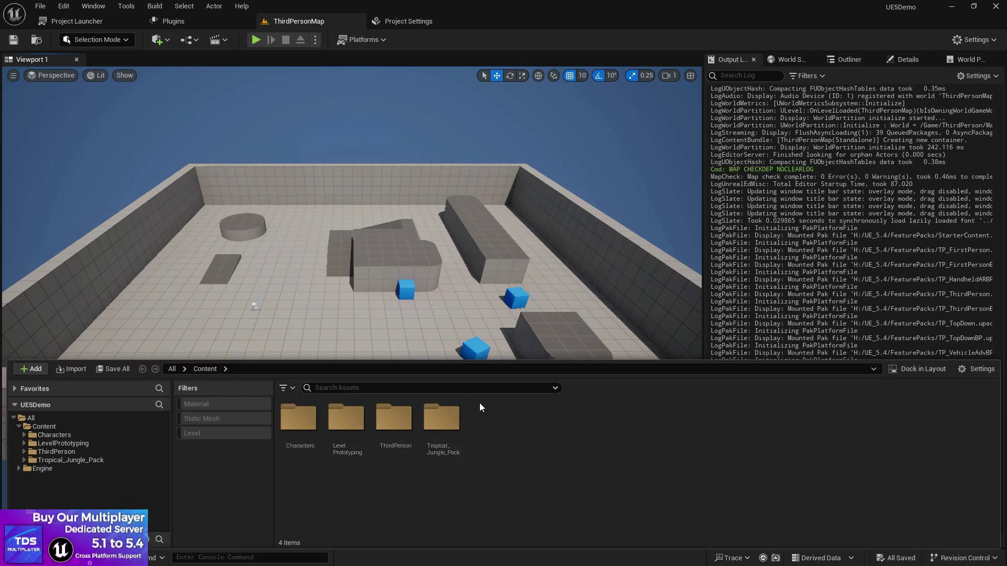
# Step: Create a new folder named A_Maps in the Content folder
pyautogui.rightClick(480, 405)
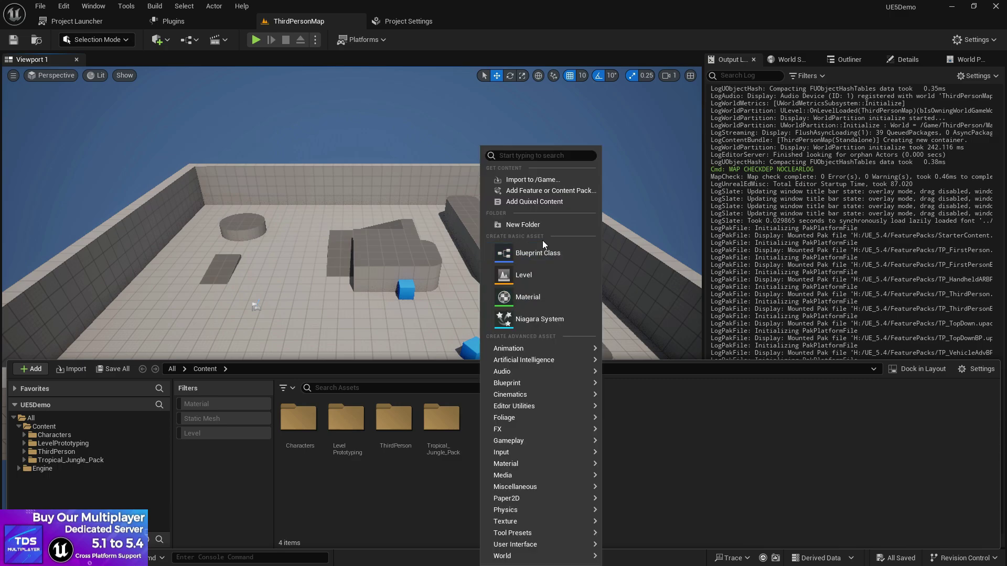
pyautogui.click(533, 225)
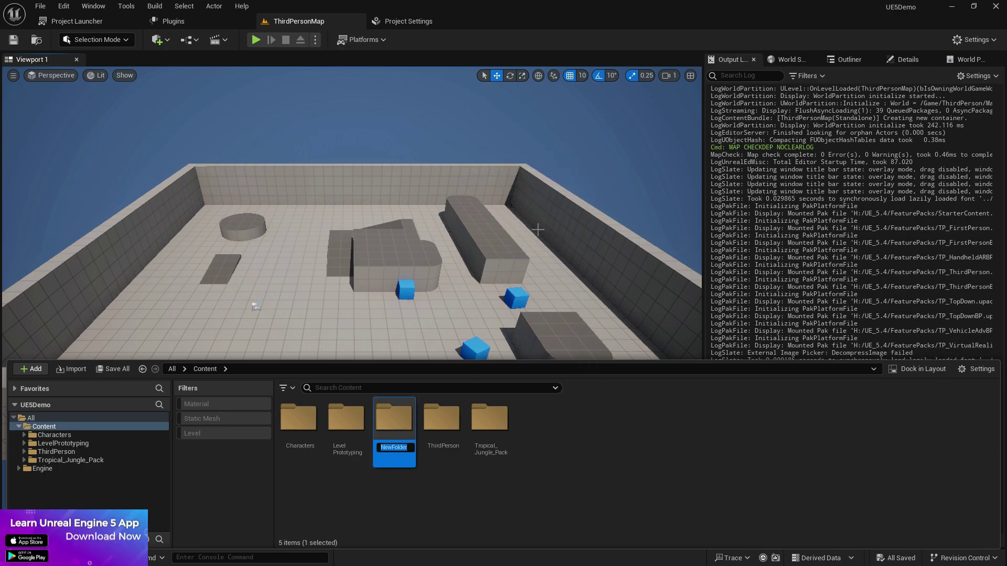
pyautogui.press('BackSpace')
pyautogui.write('A')
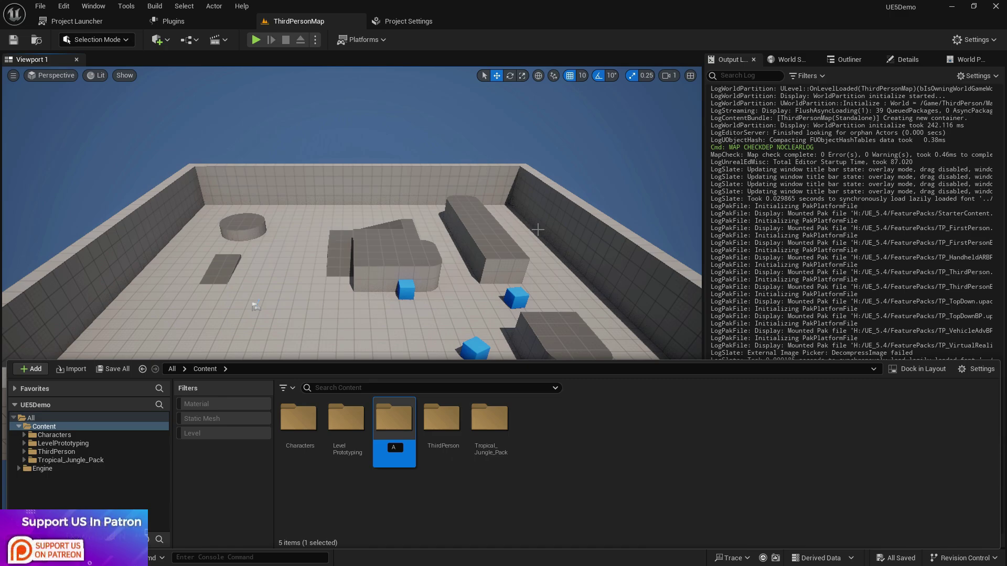
pyautogui.write('_Maps')
pyautogui.press('Return')
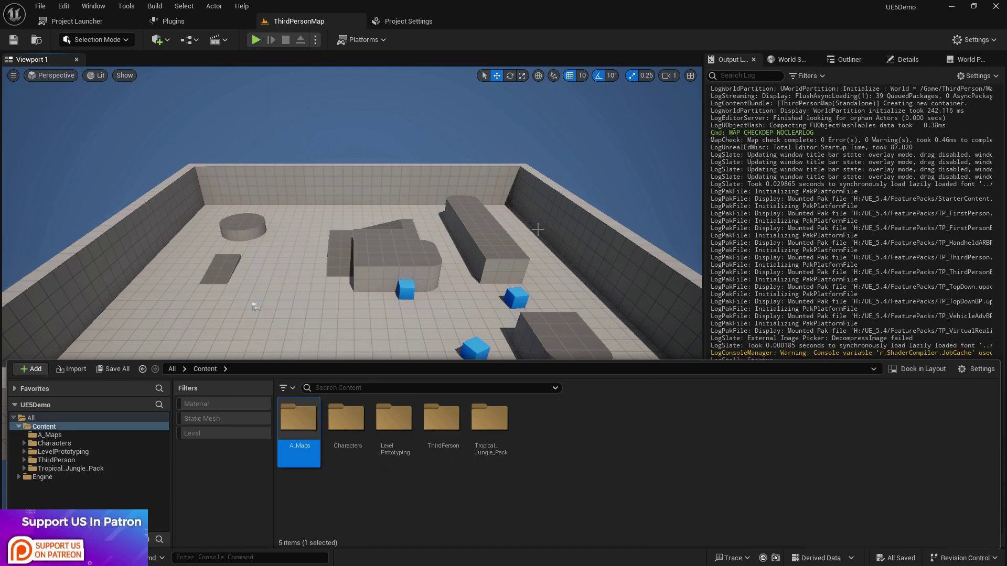
pyautogui.click(689, 519)
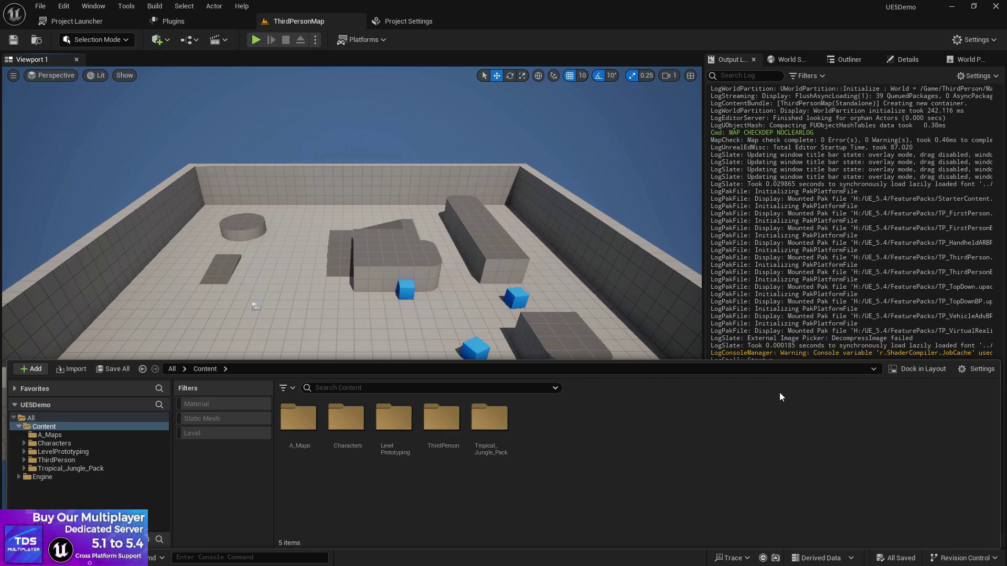
pyautogui.click(296, 439)
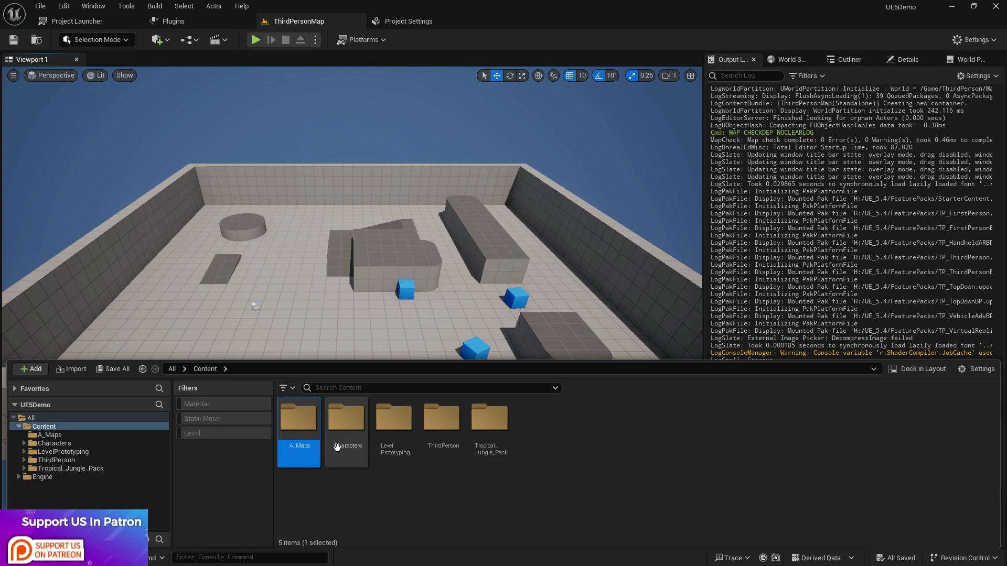
pyautogui.click(464, 490)
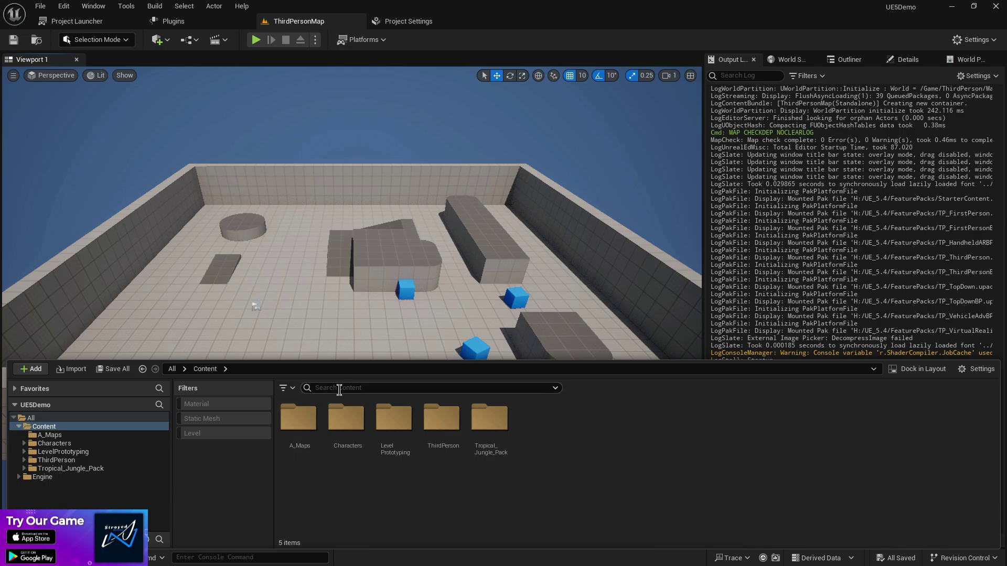
# Step: Inside A_Maps, create a level named Map1, then open and save it
pyautogui.doubleClick(298, 420)
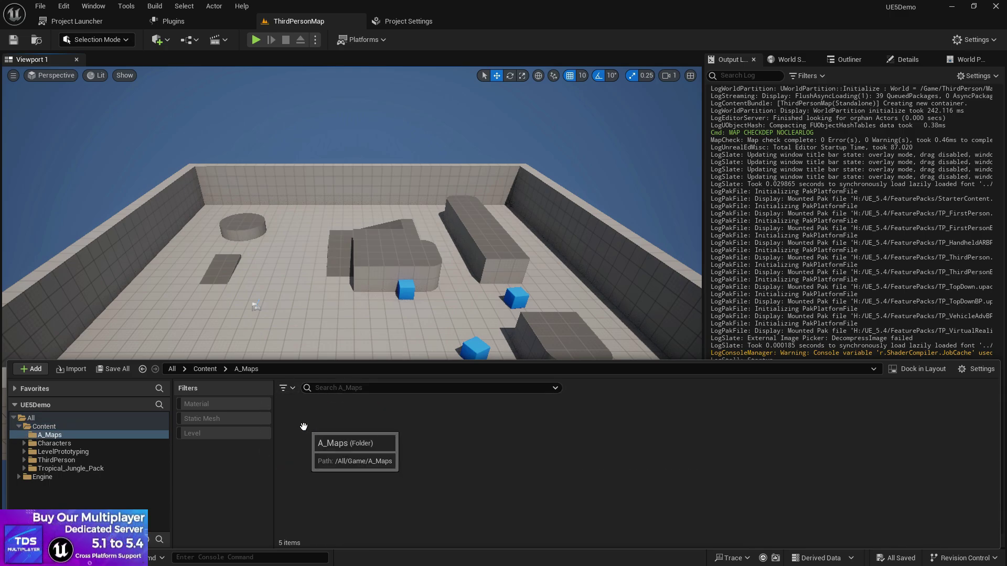
pyautogui.rightClick(416, 420)
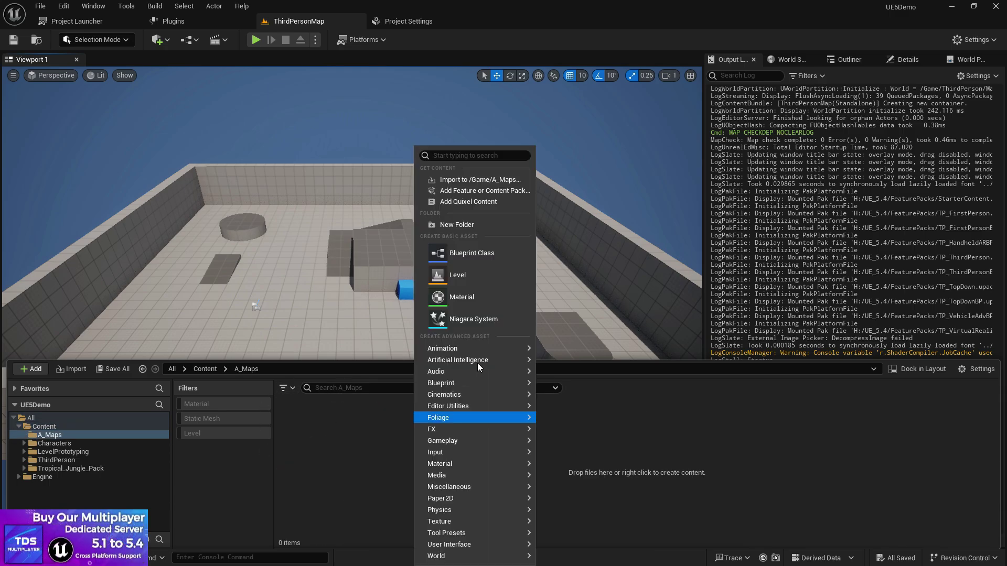
pyautogui.click(474, 275)
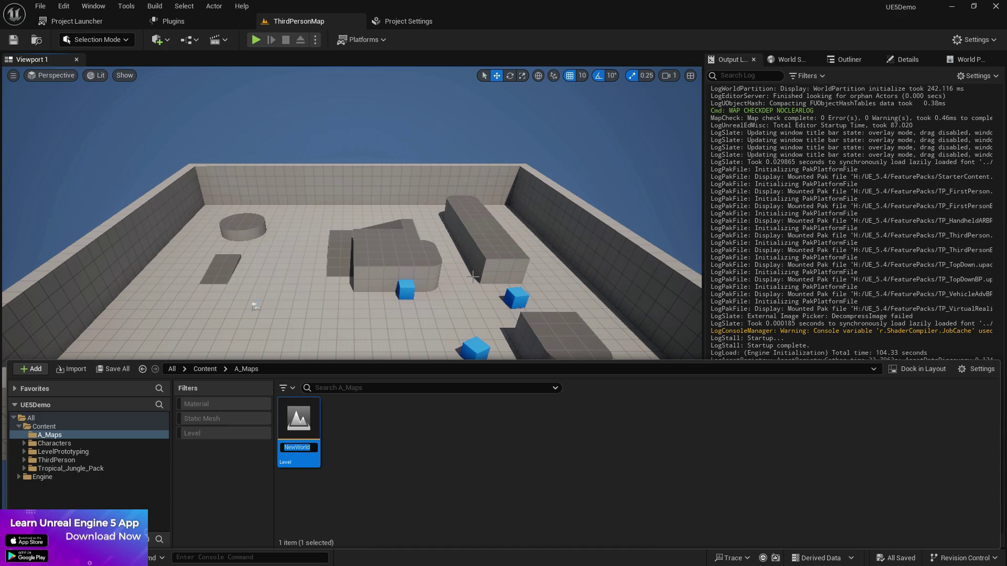
pyautogui.write('Map1')
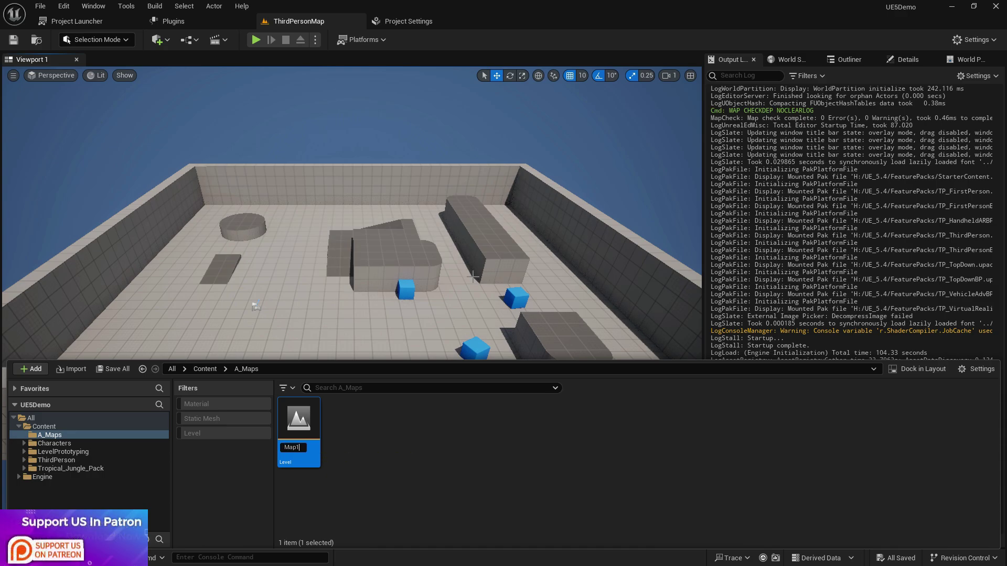
pyautogui.press('Return')
pyautogui.doubleClick(307, 428)
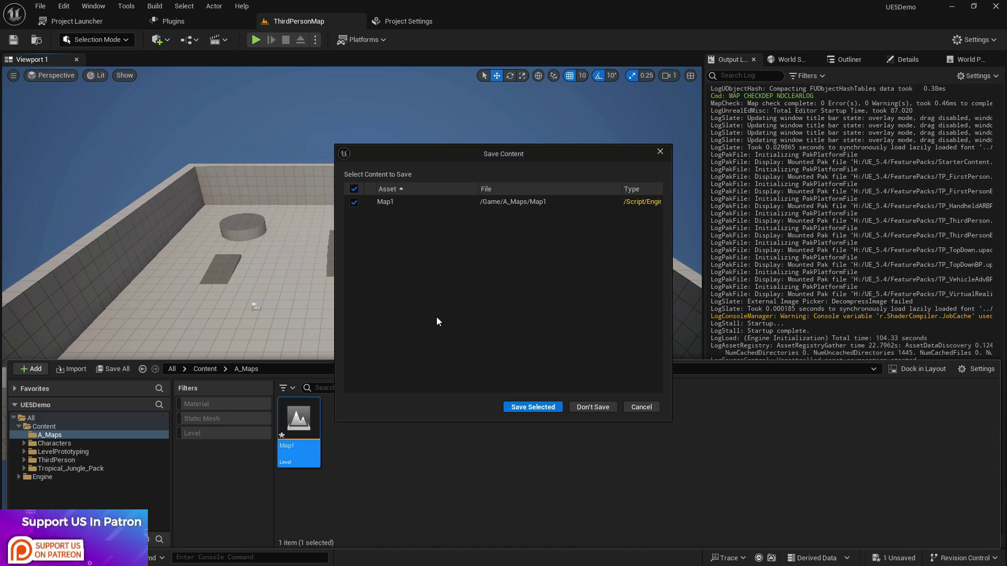
pyautogui.click(527, 406)
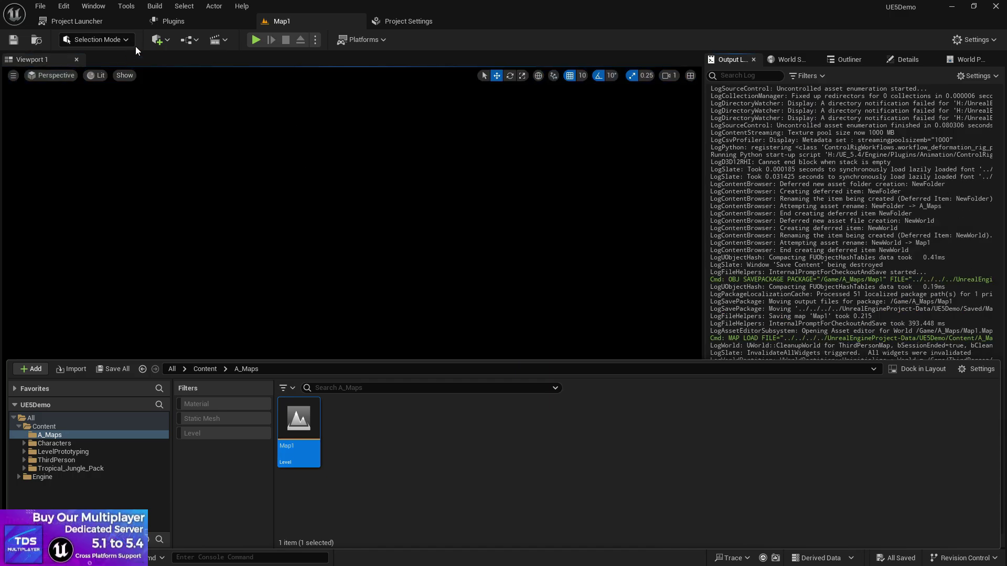
# Step: Load the Default Editor Layout and maximize the editor window
pyautogui.click(93, 6)
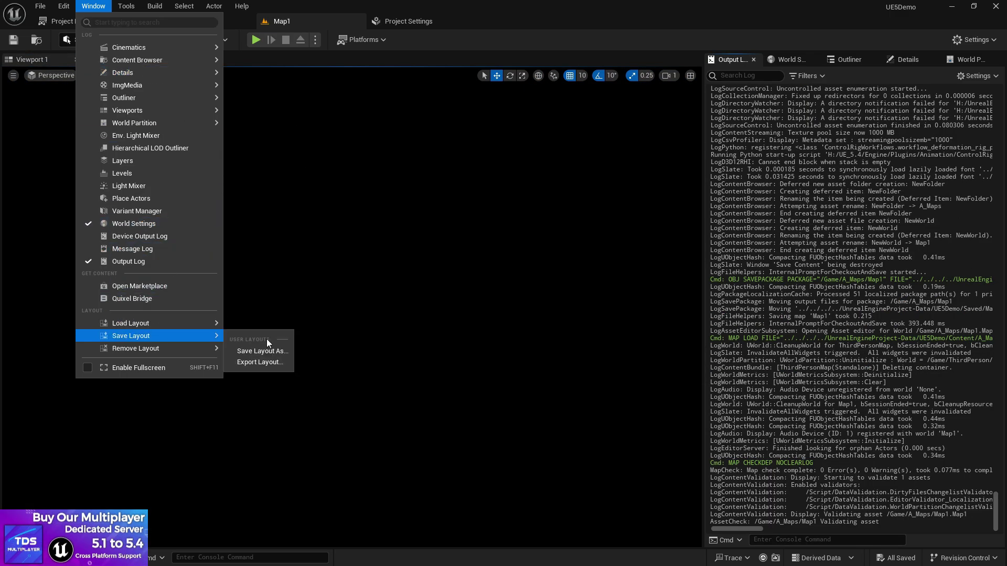
pyautogui.moveTo(157, 317)
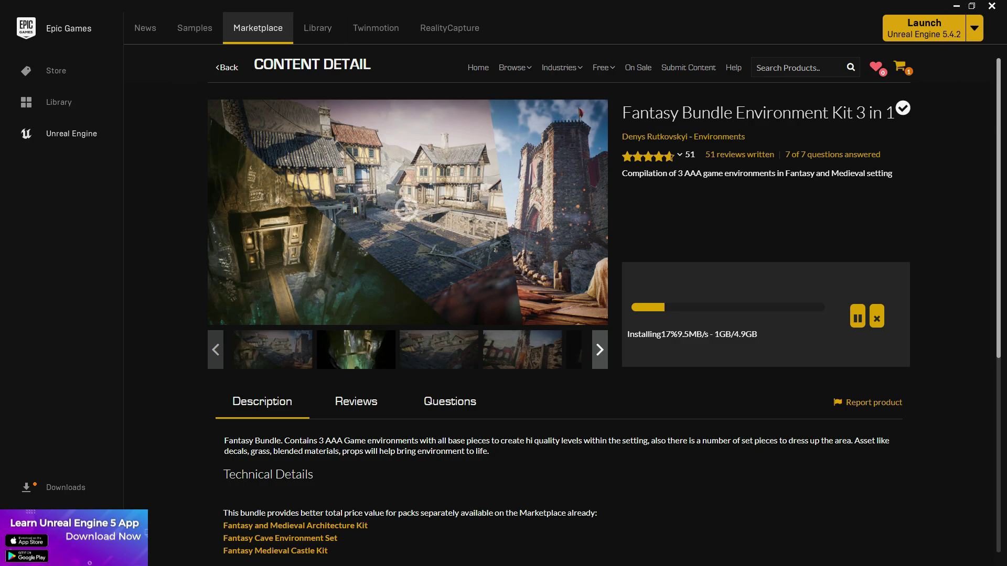
pyautogui.hotkey('alt', 'Tab')
pyautogui.doubleClick(694, 120)
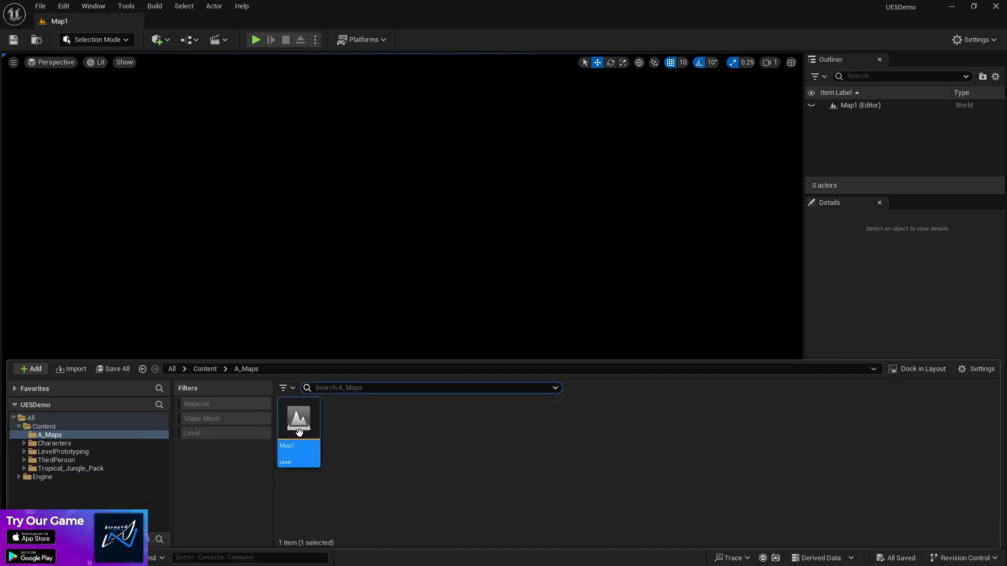
pyautogui.click(91, 40)
# Step: In Landscape Mode, set the new landscape's Number of Components to 2 × 2
pyautogui.click(110, 67)
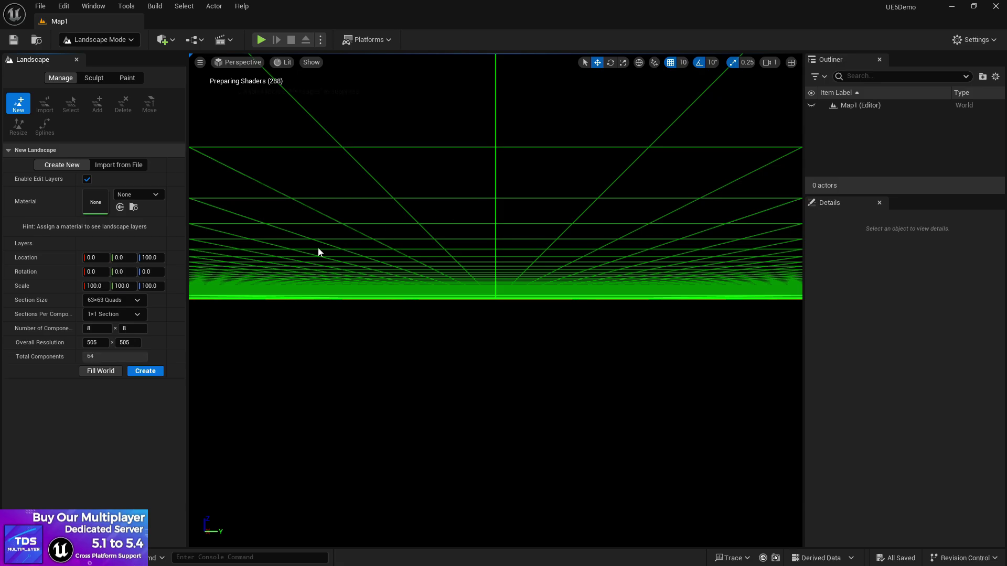
pyautogui.moveTo(398, 286); pyautogui.dragTo(398, 357, button='right')
pyautogui.click(97, 328)
pyautogui.write('4')
pyautogui.click(130, 329)
pyautogui.write('4')
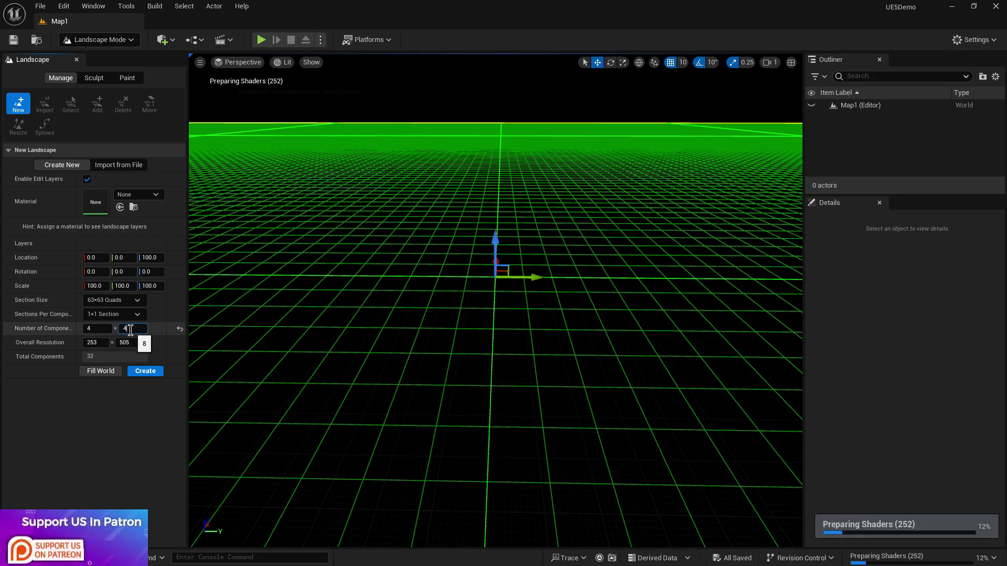
pyautogui.click(102, 328)
pyautogui.write('2')
pyautogui.press('Tab')
pyautogui.write('2')
pyautogui.moveTo(414, 265); pyautogui.dragTo(461, 210, button='right')
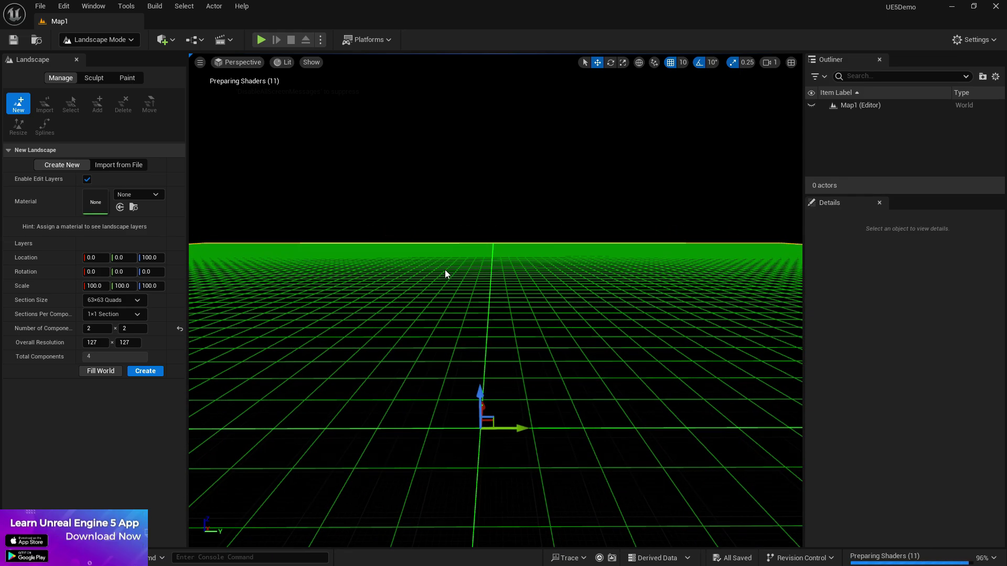
# Step: Create the 127 × 127 landscape and switch back to Selection Mode
pyautogui.click(145, 371)
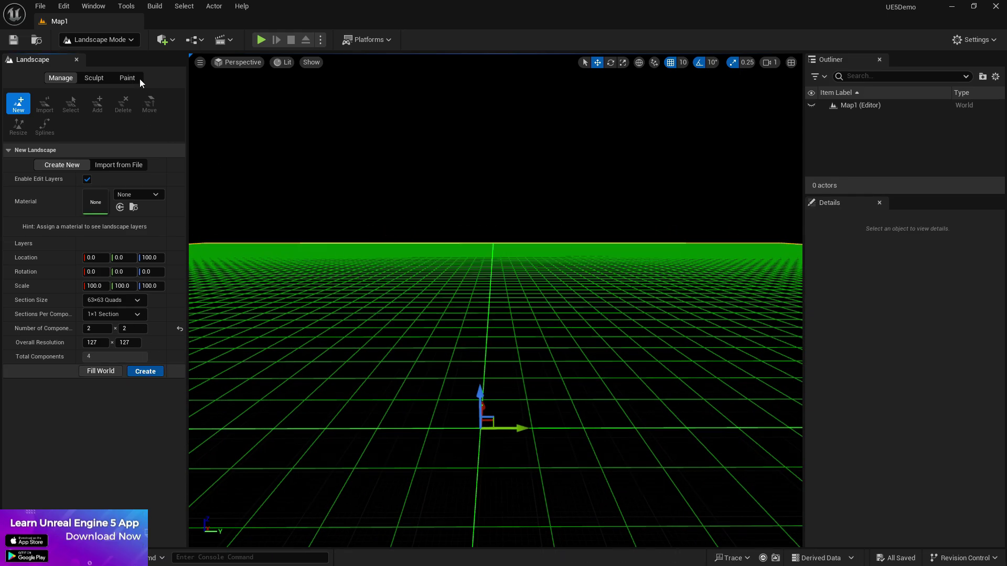
pyautogui.click(97, 40)
pyautogui.click(102, 52)
pyautogui.click(99, 42)
# Step: Place a Directional Light, set its Mobility to Movable and Intensity to 3.0 lux
pyautogui.click(90, 56)
pyautogui.click(158, 40)
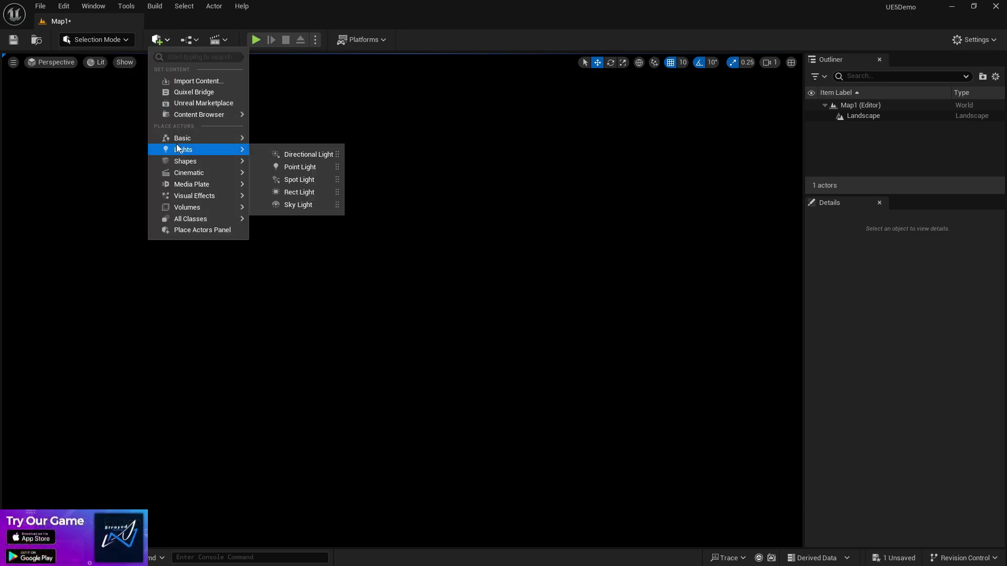
pyautogui.moveTo(158, 135)
pyautogui.click(303, 154)
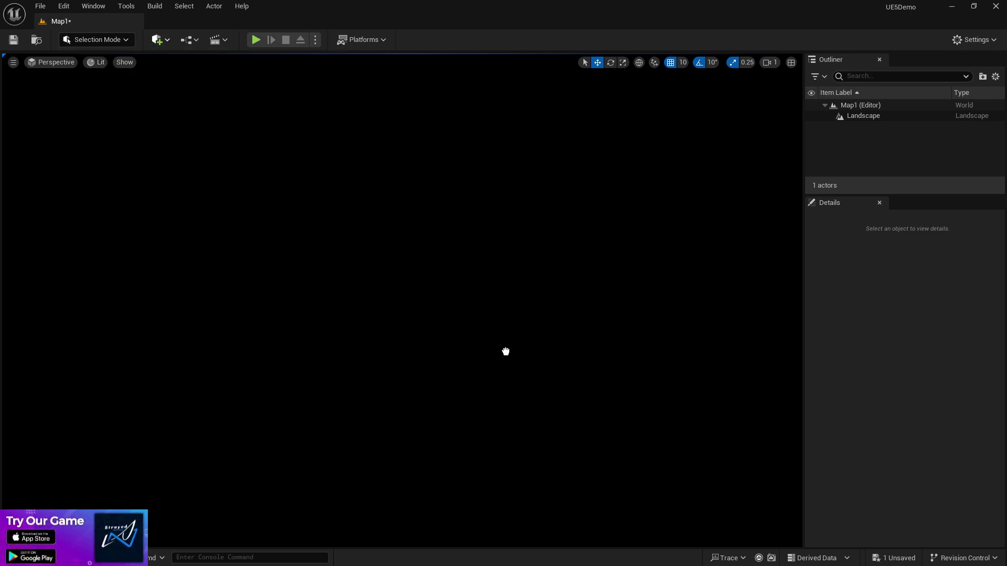
pyautogui.click(964, 390)
pyautogui.click(939, 418)
pyautogui.write('3')
pyautogui.press('Return')
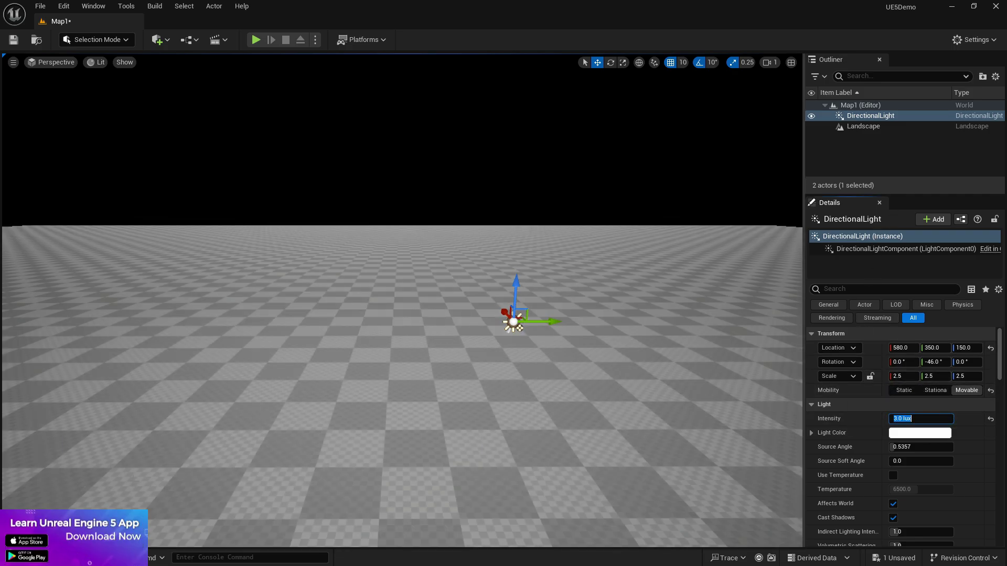
pyautogui.hotkey('ctrl', 'space')
# Step: Drag BP_Sky_Sphere from Engine > Content > EngineSky into the level
pyautogui.click(90, 469)
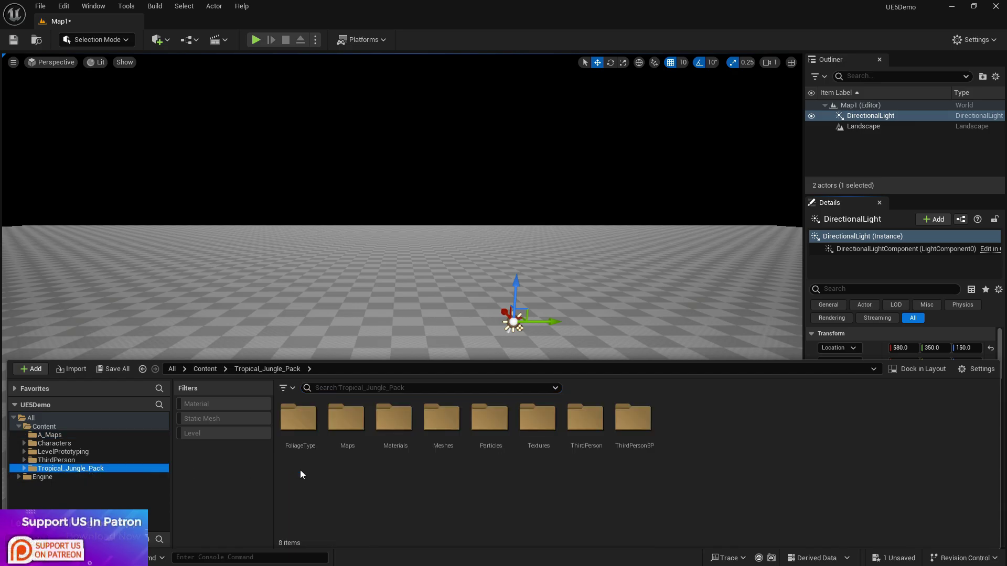
pyautogui.click(73, 476)
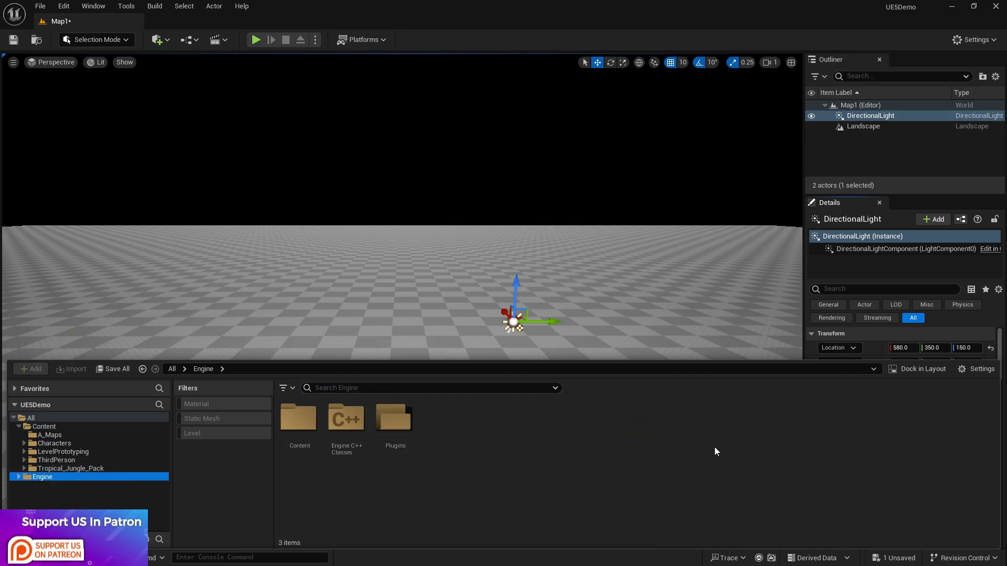
pyautogui.click(984, 372)
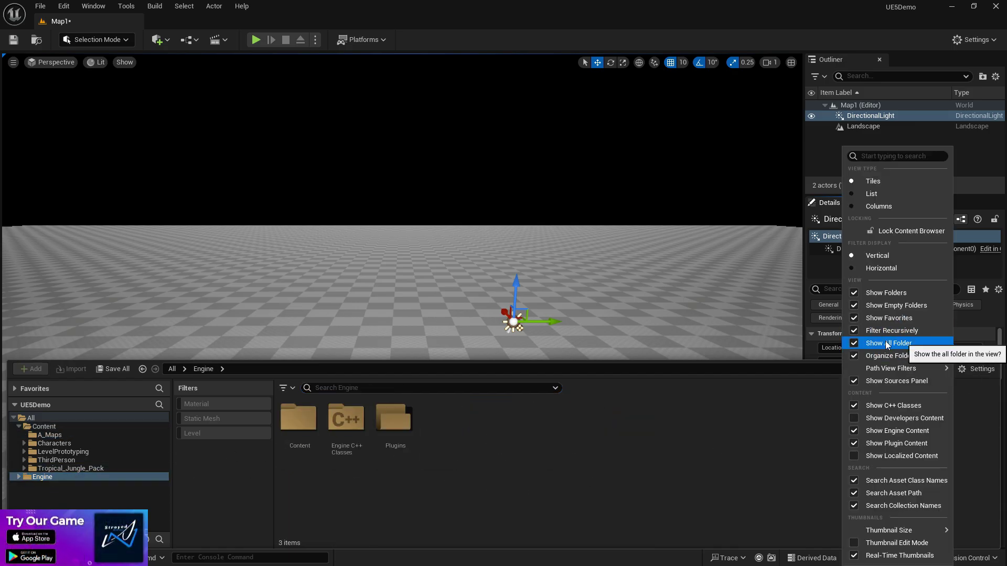
pyautogui.click(297, 419)
pyautogui.doubleClick(298, 420)
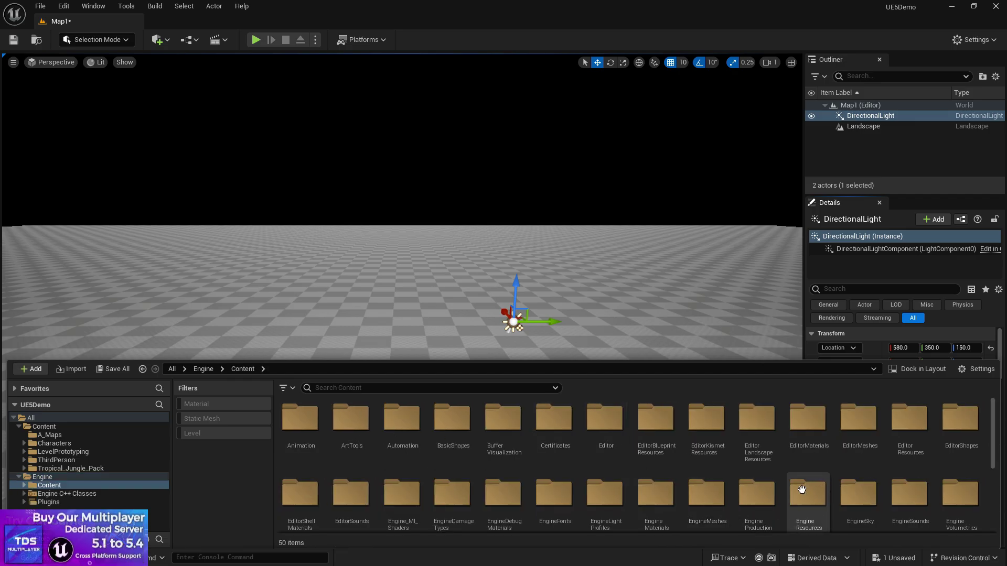
pyautogui.doubleClick(859, 493)
pyautogui.click(394, 425)
pyautogui.moveTo(492, 274); pyautogui.dragTo(416, 288)
# Step: Set the sky sphere's Directional Light Actor to DirectionalLight
pyautogui.click(914, 421)
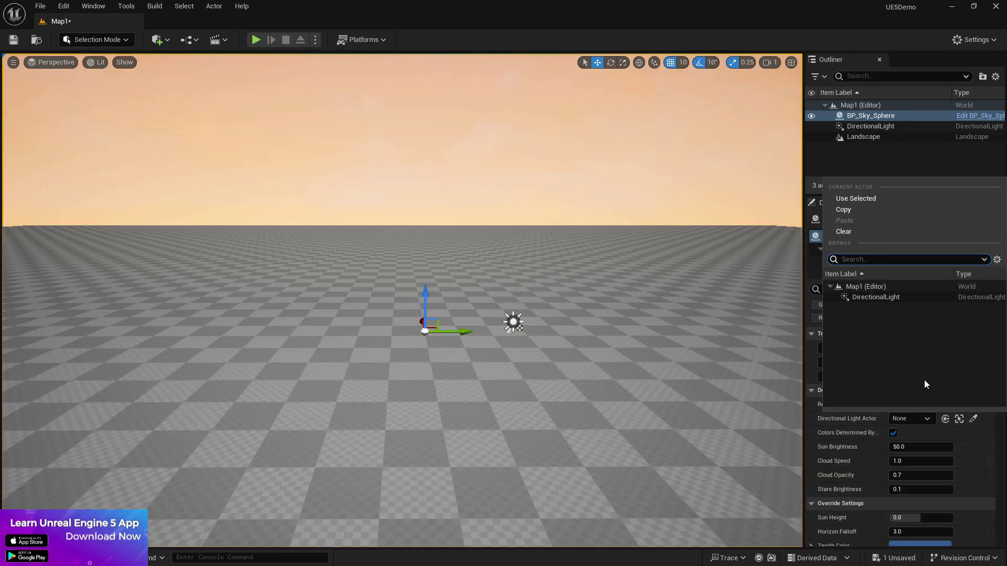
pyautogui.click(877, 297)
pyautogui.moveTo(562, 215)
pyautogui.mouseDown(button='right')
pyautogui.moveTo(540, 194)
pyautogui.moveTo(569, 220)
pyautogui.mouseUp(button='right')
pyautogui.click(157, 39)
pyautogui.moveTo(194, 151)
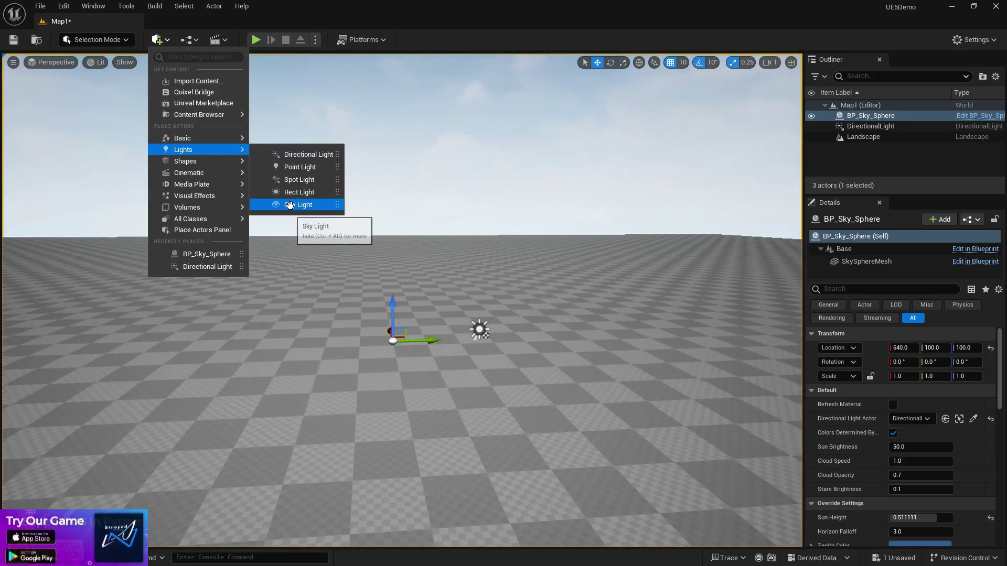
# Step: Drop a Sky Light into Map1, make it Movable, then run Build All Levels
pyautogui.moveTo(298, 204); pyautogui.dragTo(315, 340)
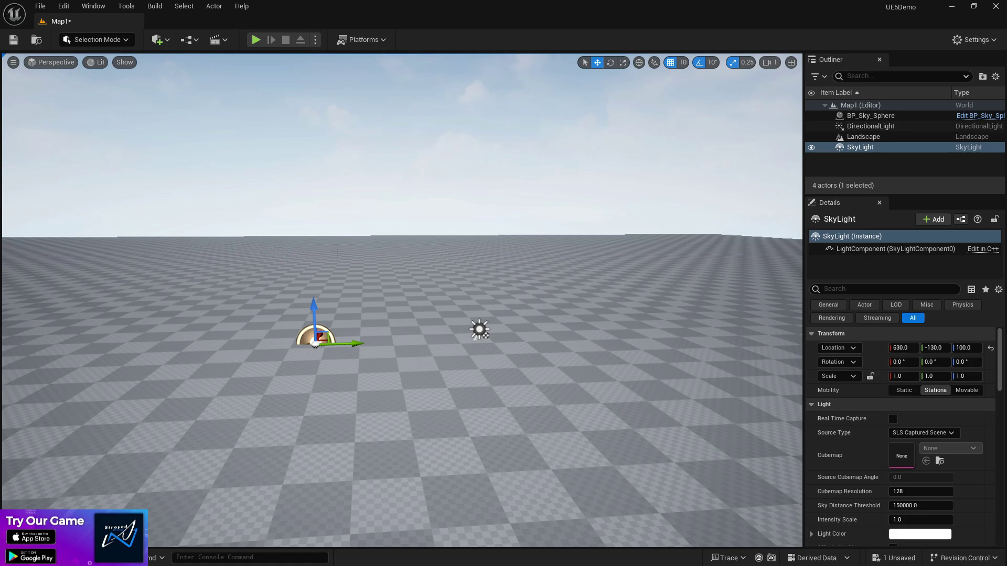
pyautogui.click(966, 390)
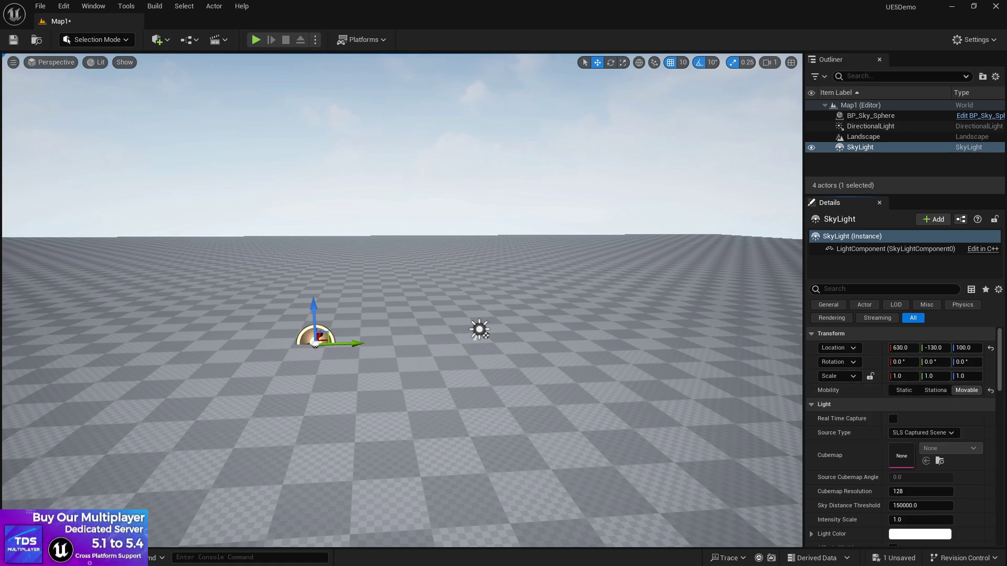
pyautogui.click(155, 6)
pyautogui.click(176, 48)
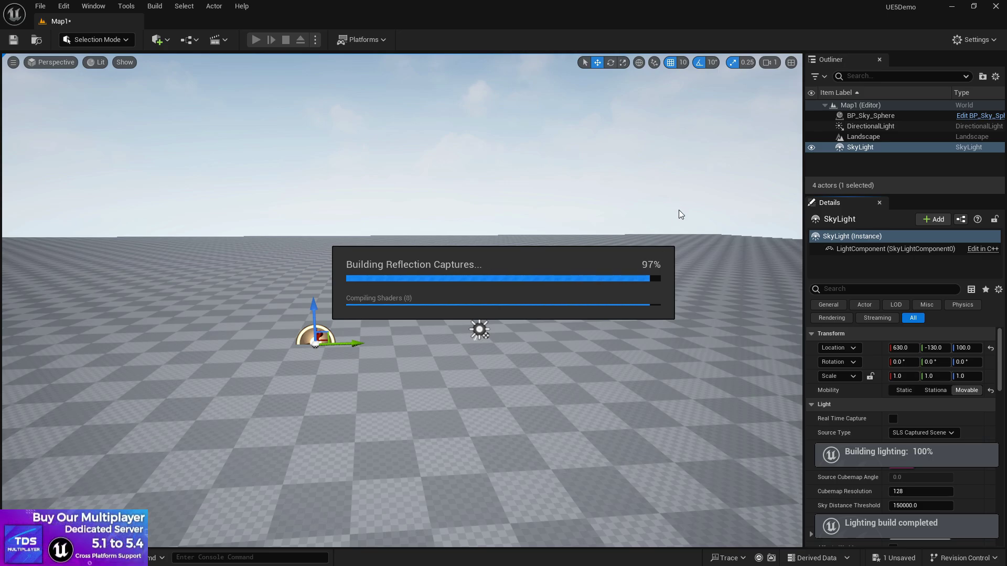
pyautogui.click(667, 554)
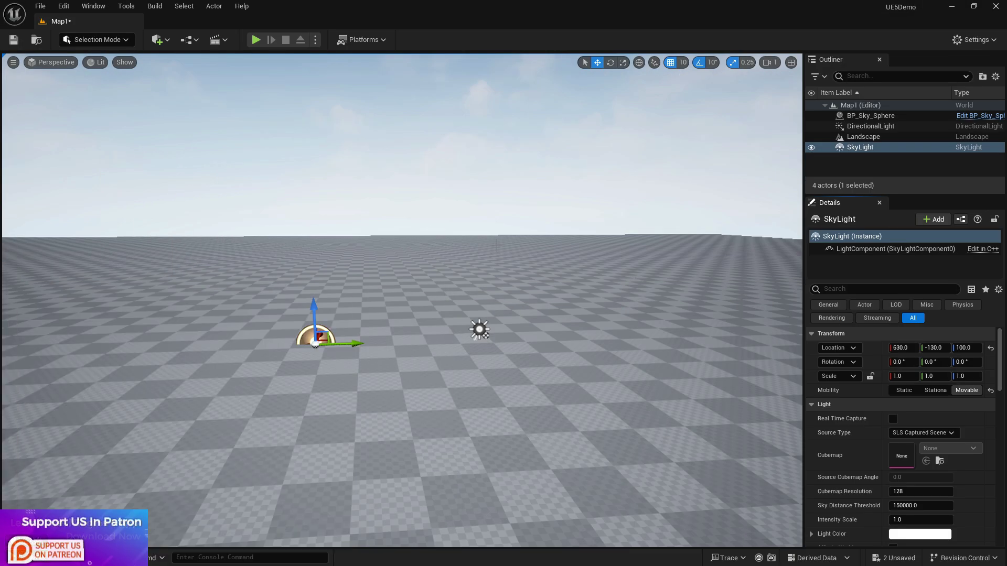
pyautogui.moveTo(412, 221); pyautogui.dragTo(367, 246, button='right')
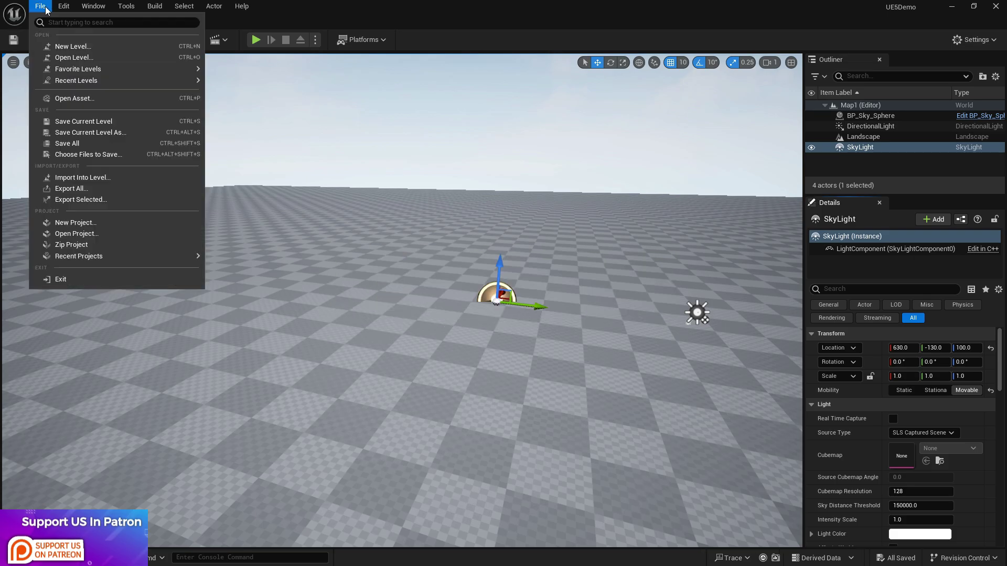